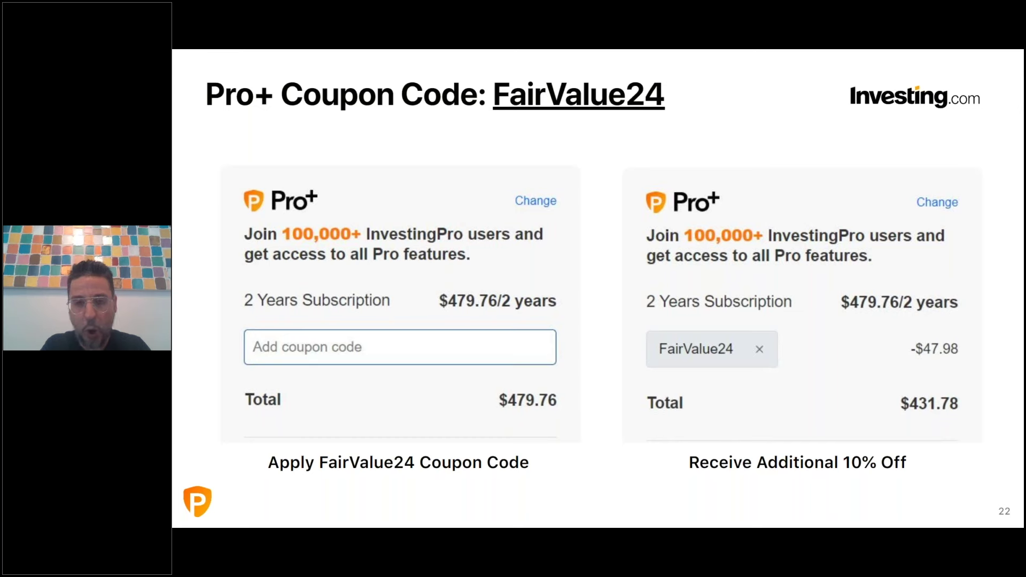
# - Advance past the coupon code slide, leave the slideshow and switch to the InvestingPro ProPicks page
pyautogui.press('Right')
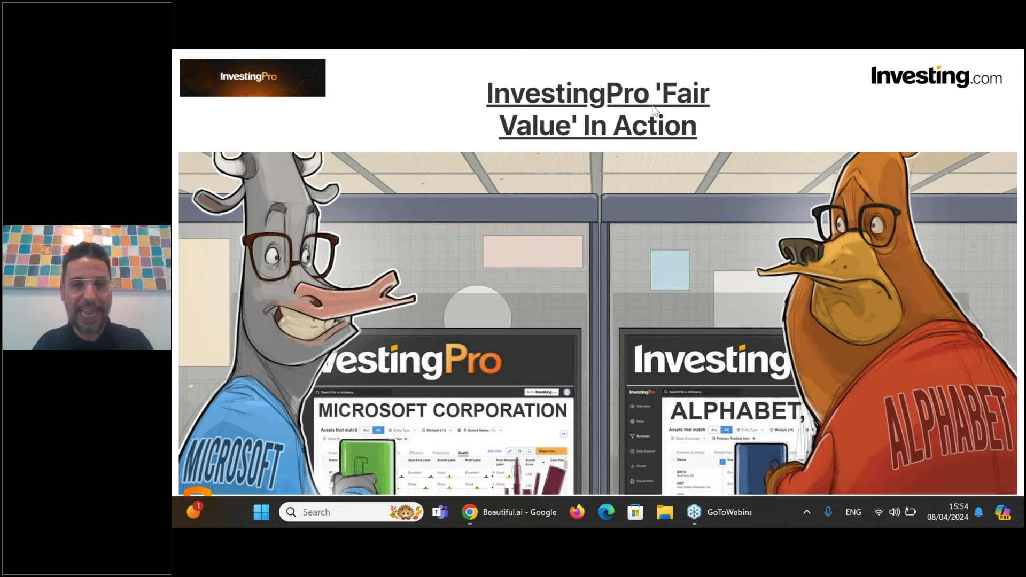
pyautogui.click(387, 169)
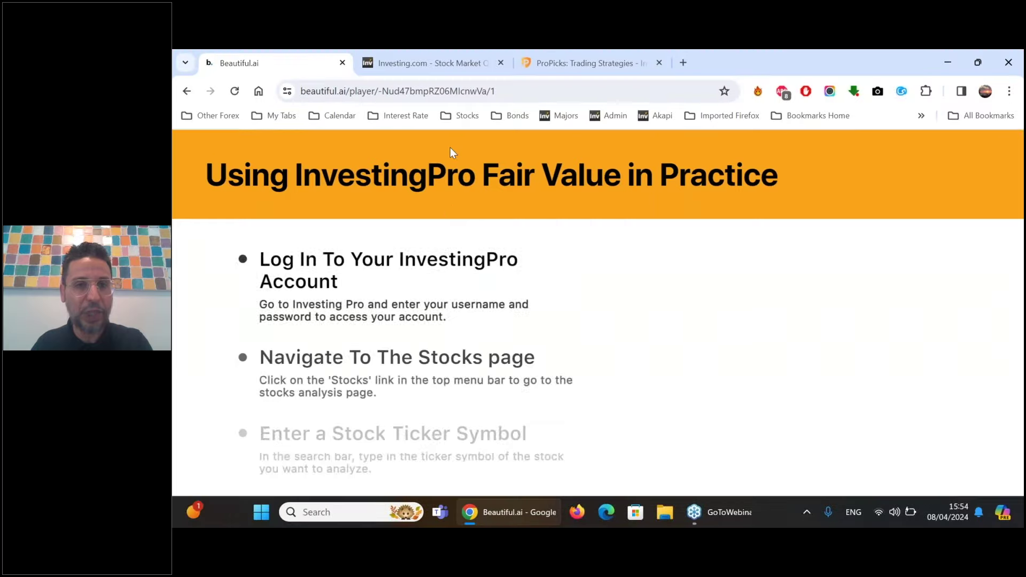
pyautogui.click(457, 62)
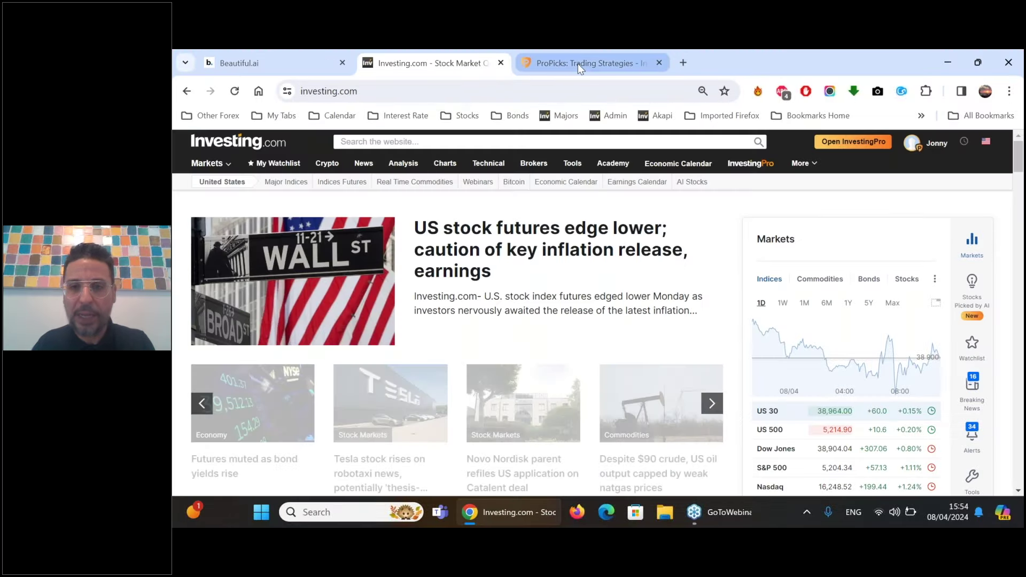
pyautogui.click(578, 63)
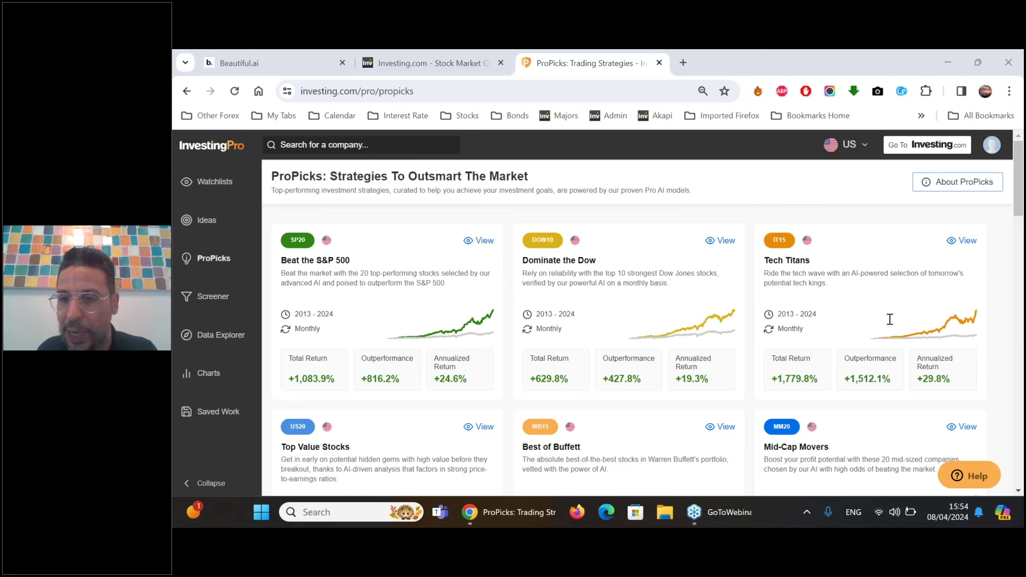
# - Search the companies for "mara", open Marathon Digital Holdings and review its Fair Value uncertainty rating
pyautogui.click(378, 145)
pyautogui.write('mara')
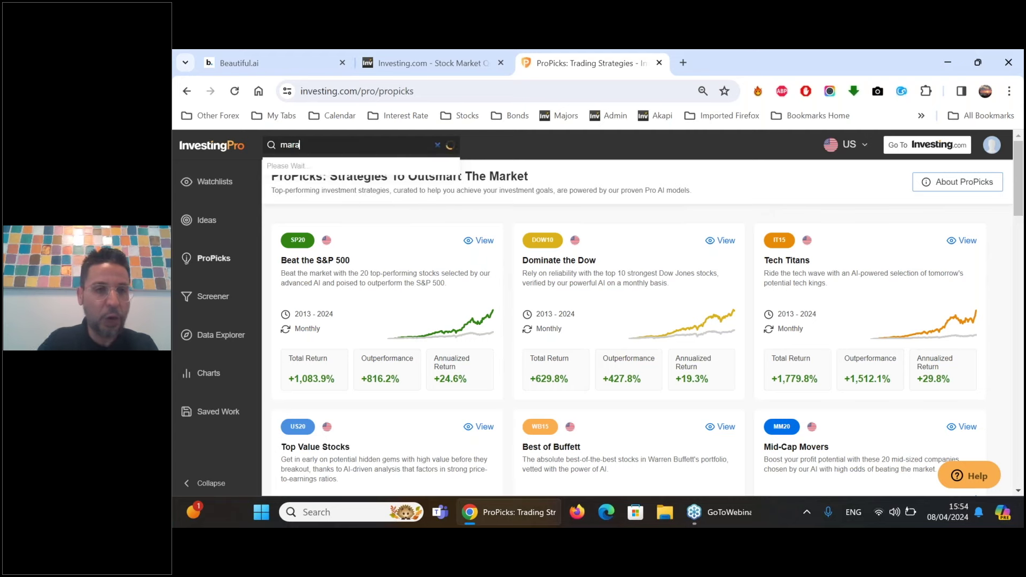
pyautogui.click(350, 170)
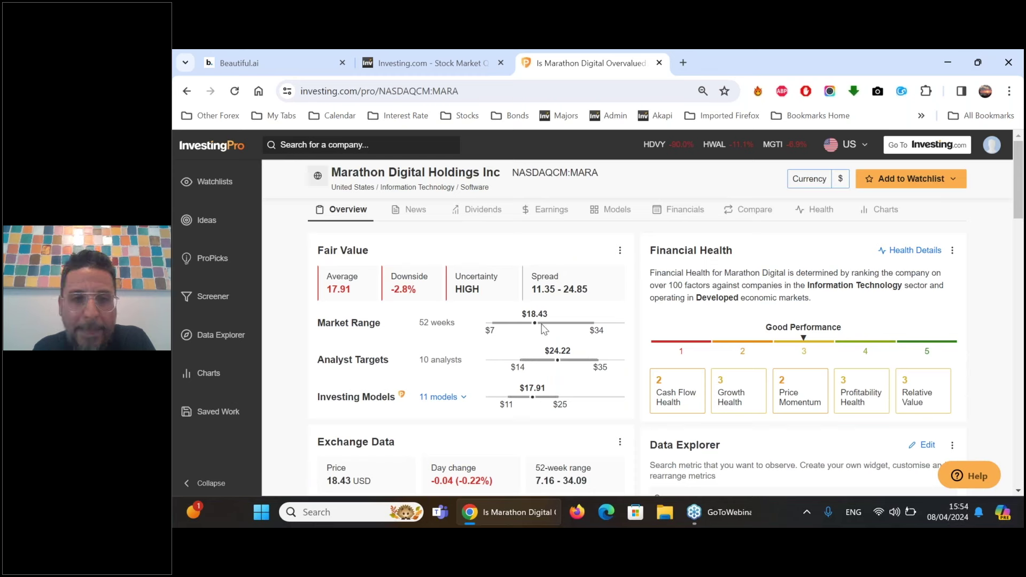
pyautogui.moveTo(481, 294); pyautogui.dragTo(455, 289)
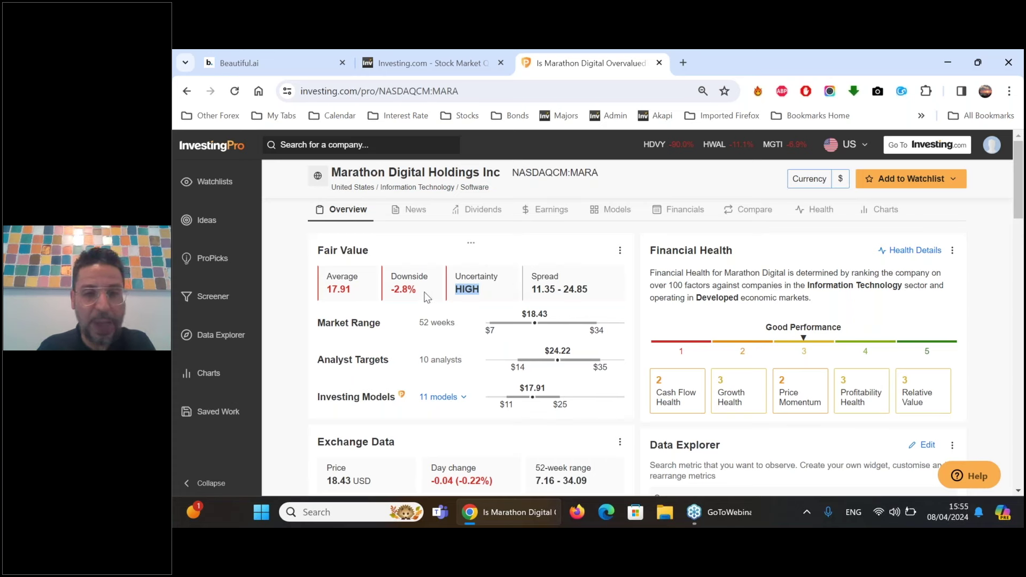
pyautogui.click(493, 297)
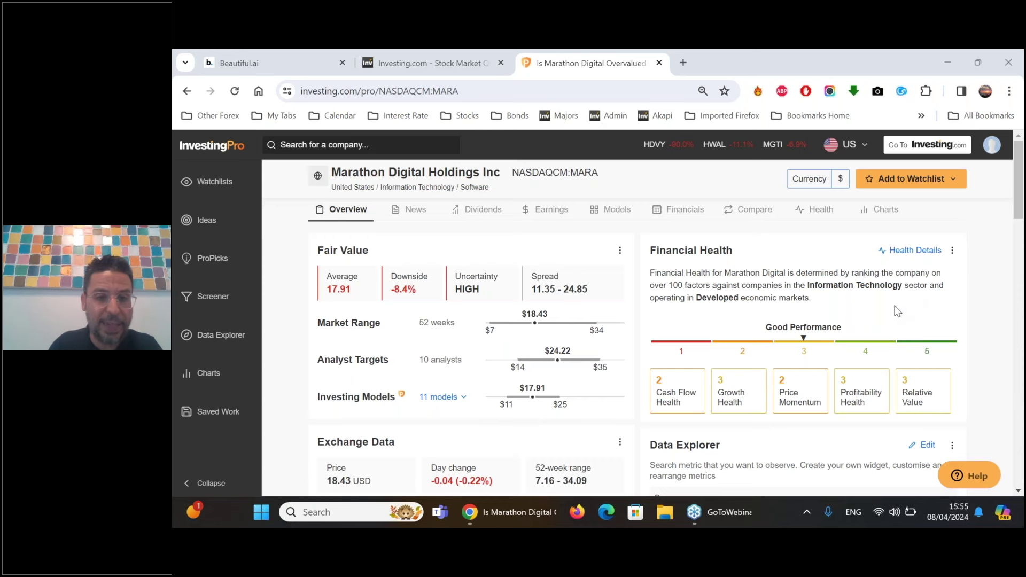
# - Expand the Investing Models behind Marathon Digital's fair value and review each model's estimate
pyautogui.scroll(-1, 357, 387)
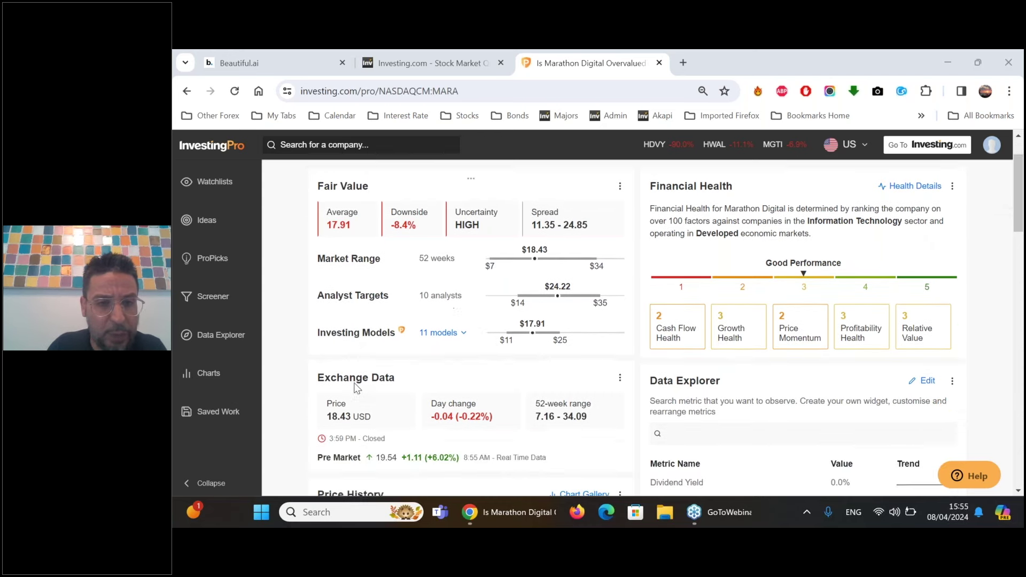
pyautogui.click(451, 335)
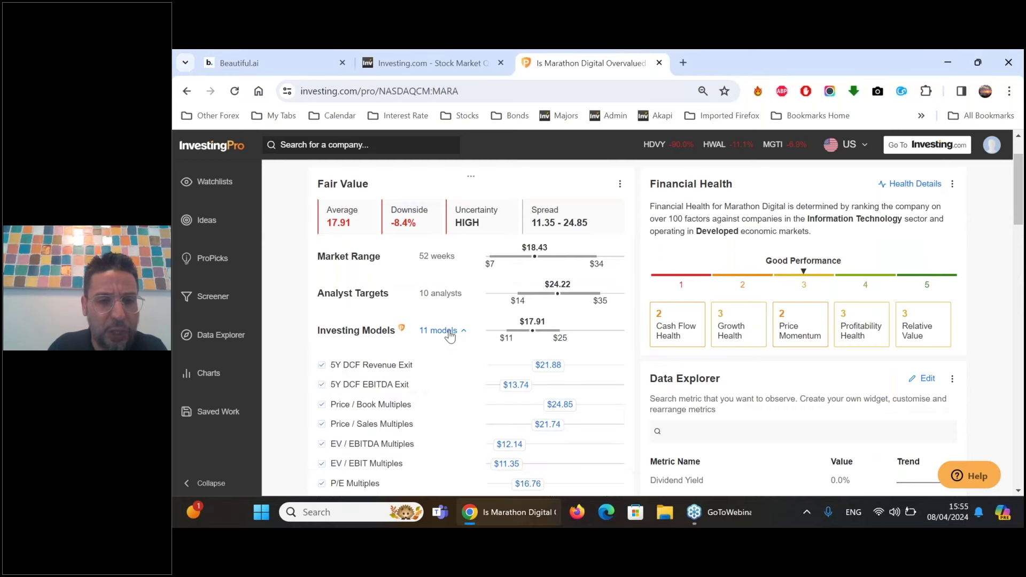
pyautogui.scroll(-1, 450, 336)
pyautogui.scroll(-1, 441, 278)
pyautogui.scroll(1, 442, 278)
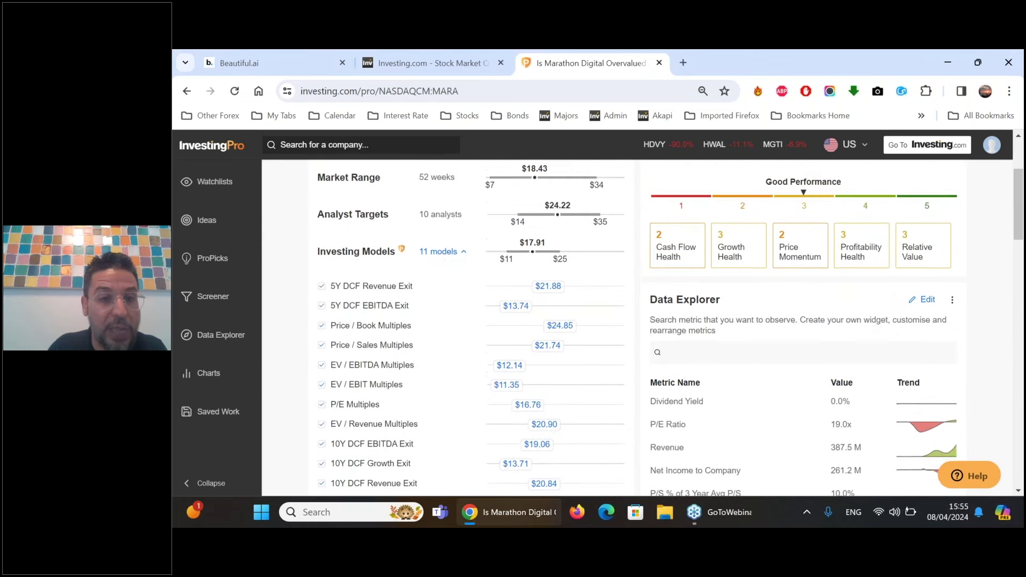
pyautogui.scroll(-1, 441, 278)
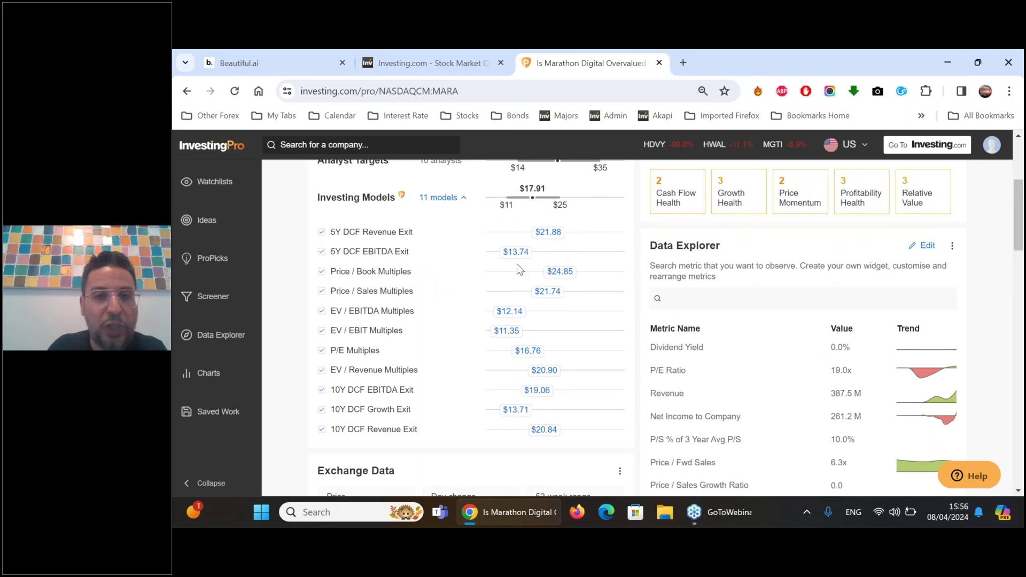
# - Exclude EV / Revenue Multiples and the 10Y DCF EBITDA, Growth and Revenue Exit models, and check the recalculated fair value
pyautogui.scroll(4, 518, 281)
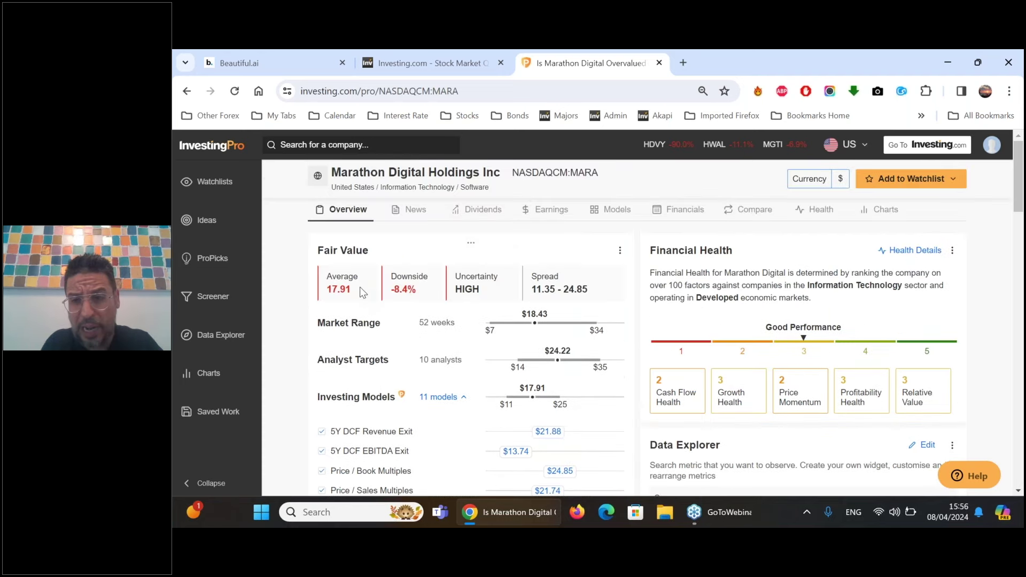
pyautogui.scroll(-1, 502, 350)
pyautogui.scroll(-3, 502, 350)
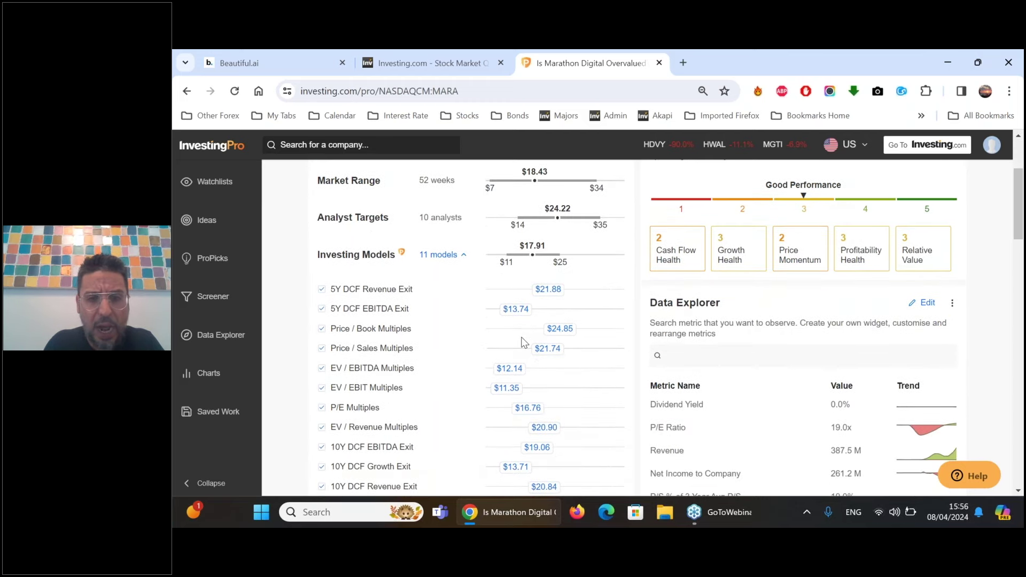
pyautogui.scroll(-1, 522, 337)
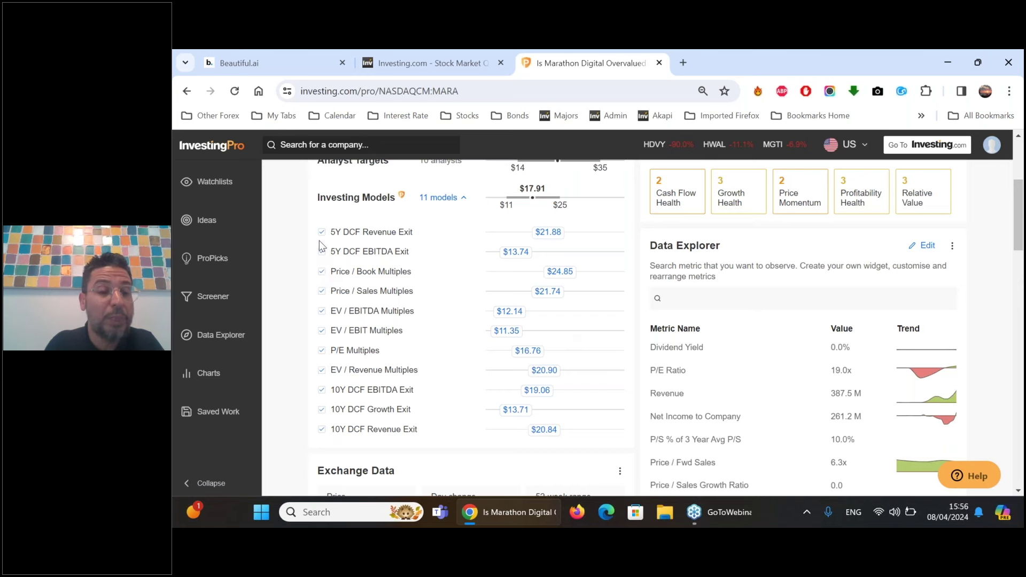
pyautogui.scroll(3, 320, 252)
pyautogui.scroll(-3, 323, 255)
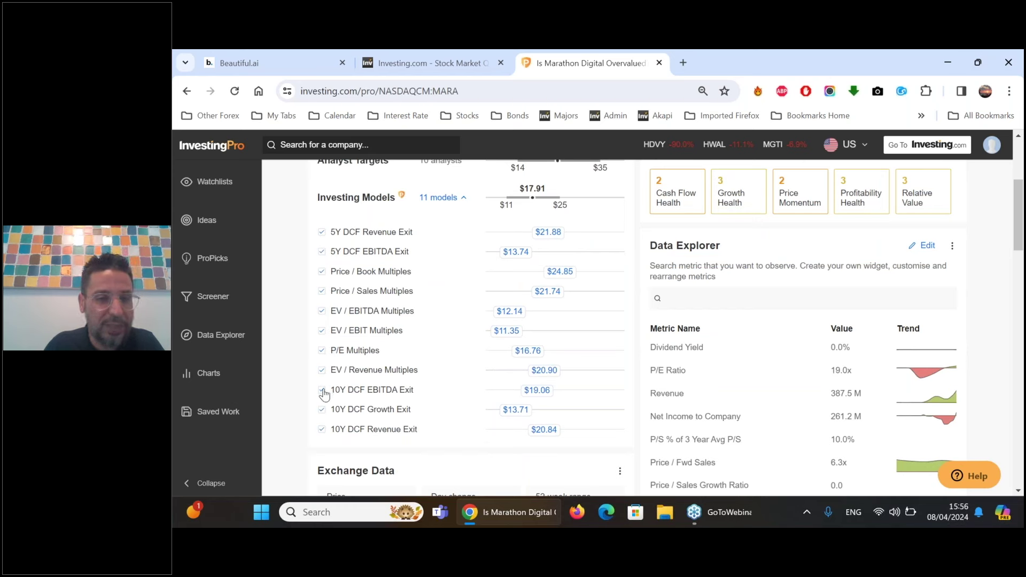
pyautogui.click(323, 391)
pyautogui.click(322, 373)
pyautogui.click(322, 410)
pyautogui.click(322, 428)
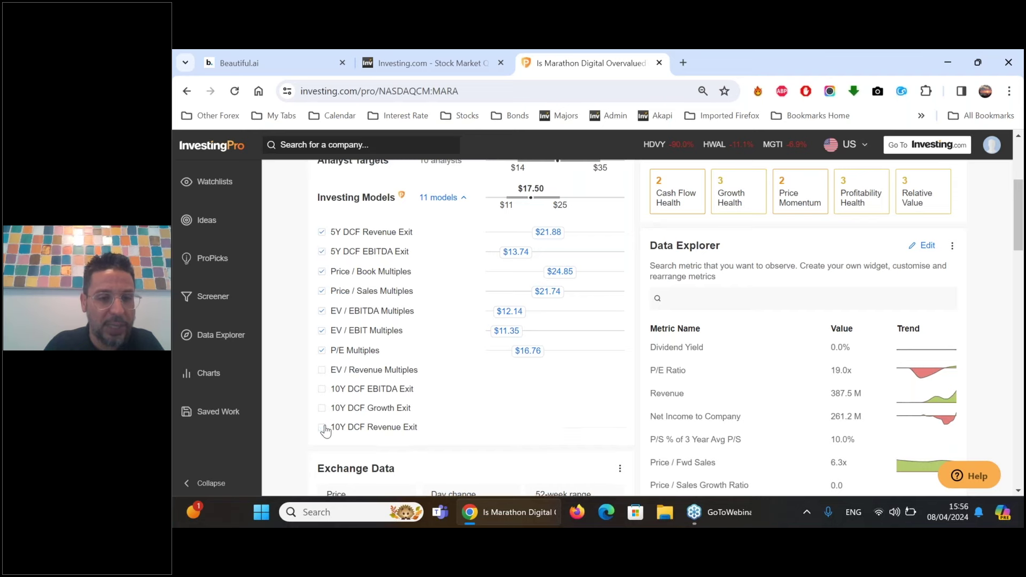
pyautogui.scroll(4, 508, 353)
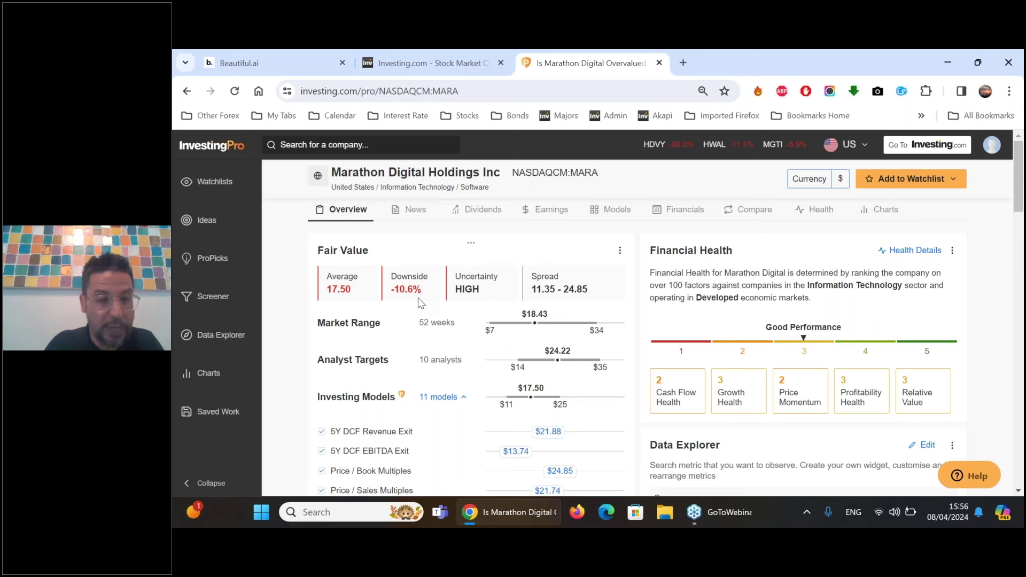
pyautogui.scroll(-1, 417, 296)
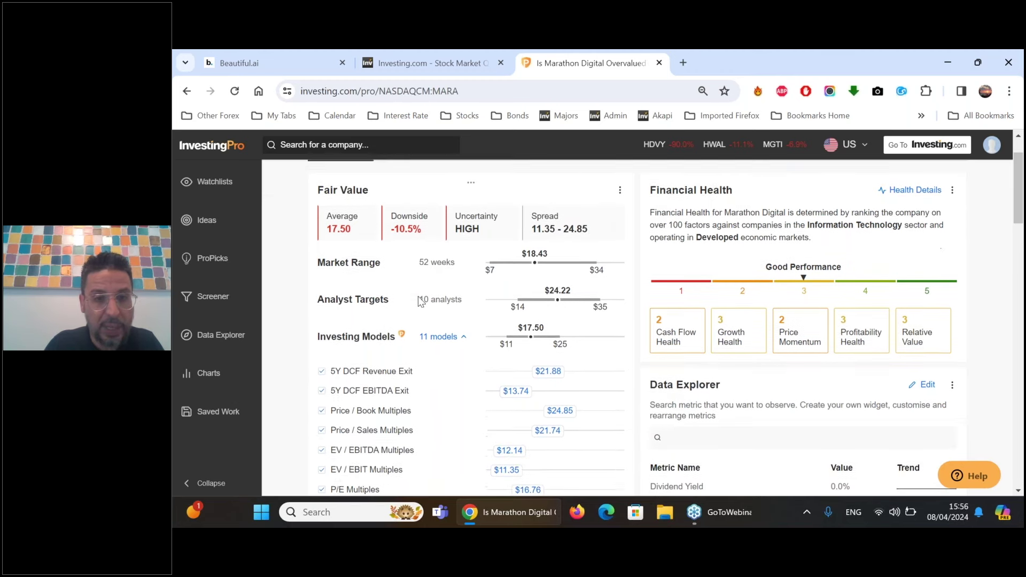
# - Reload the Marathon Digital page to restore the full set of fair value models
pyautogui.click(234, 91)
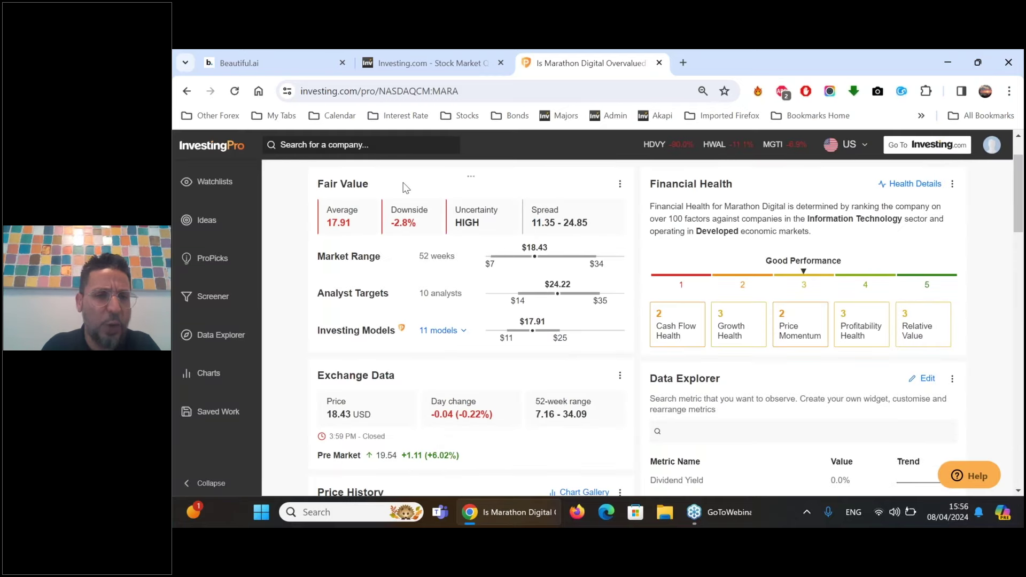
pyautogui.click(350, 147)
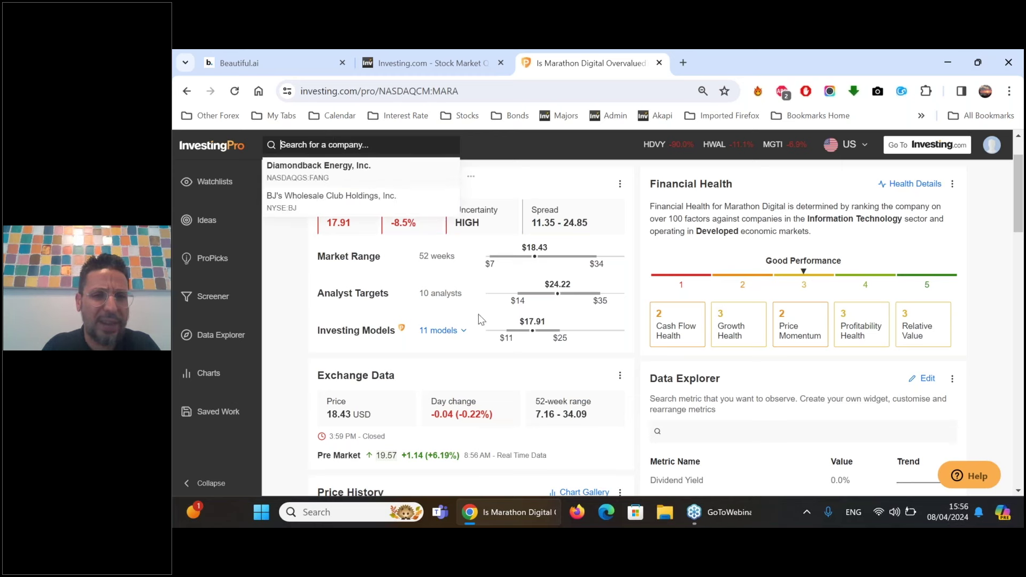
pyautogui.click(419, 229)
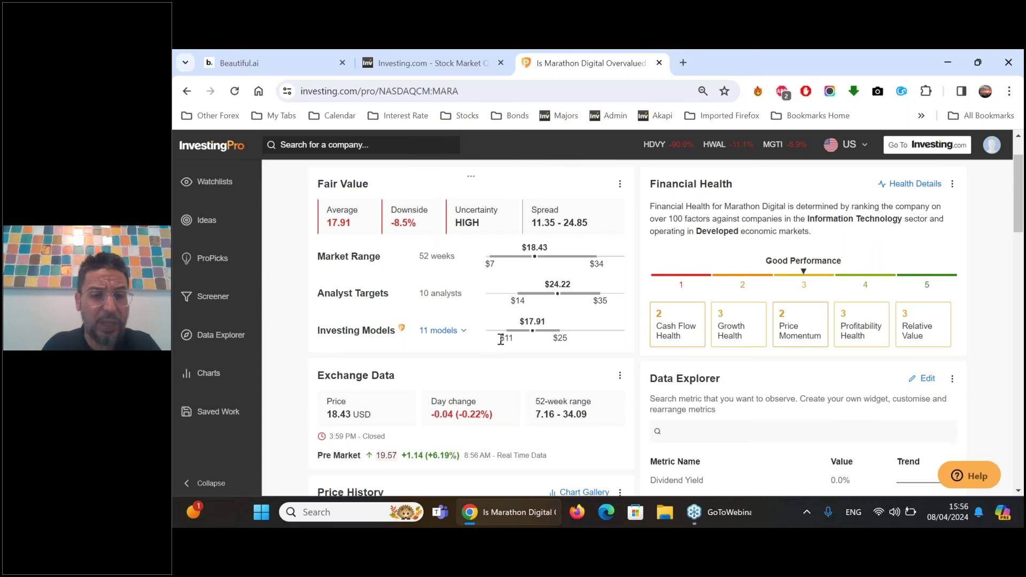
# - Review Marathon Digital's pre-market percentage change and quote time in the Exchange Data section
pyautogui.scroll(-1, 501, 339)
pyautogui.moveTo(461, 390); pyautogui.dragTo(432, 392)
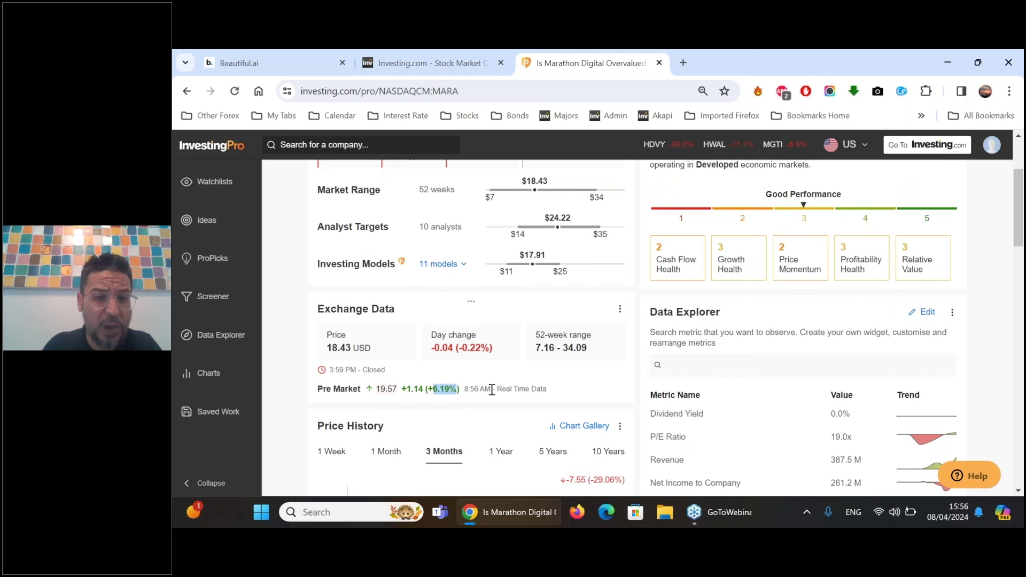
pyautogui.click(569, 392)
pyautogui.scroll(2, 570, 392)
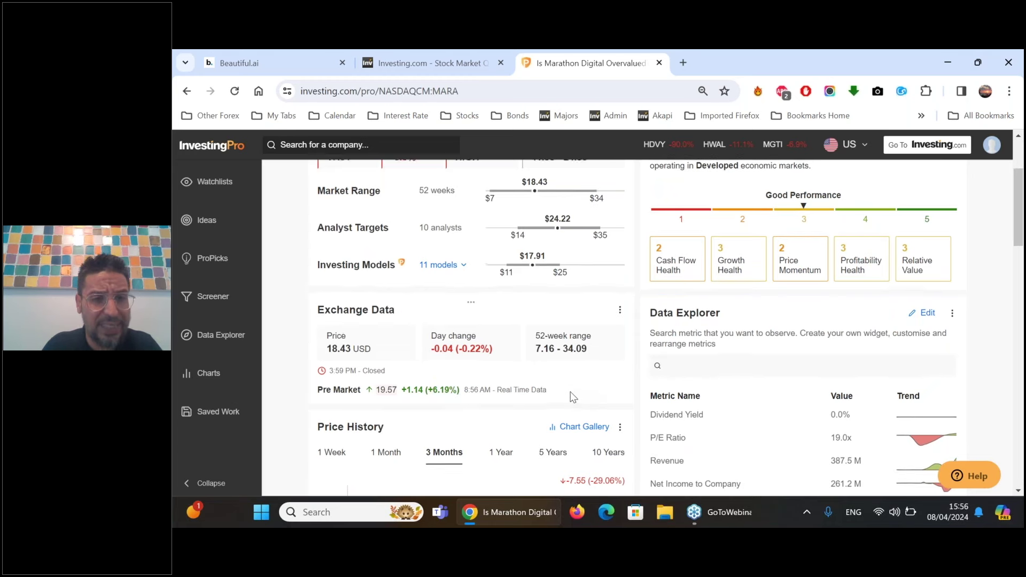
pyautogui.scroll(-1, 570, 393)
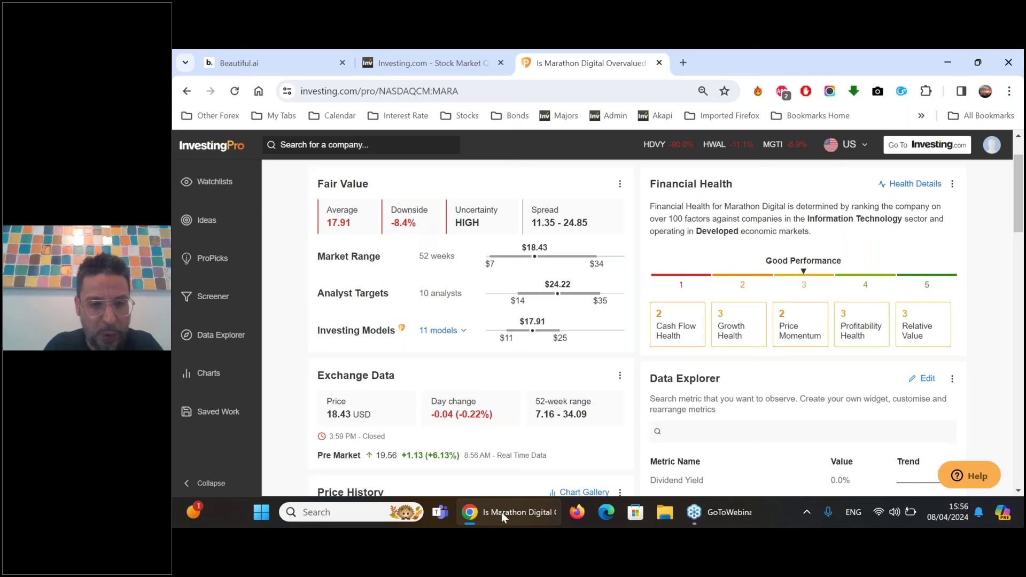
pyautogui.moveTo(466, 455); pyautogui.dragTo(486, 455)
pyautogui.click(561, 458)
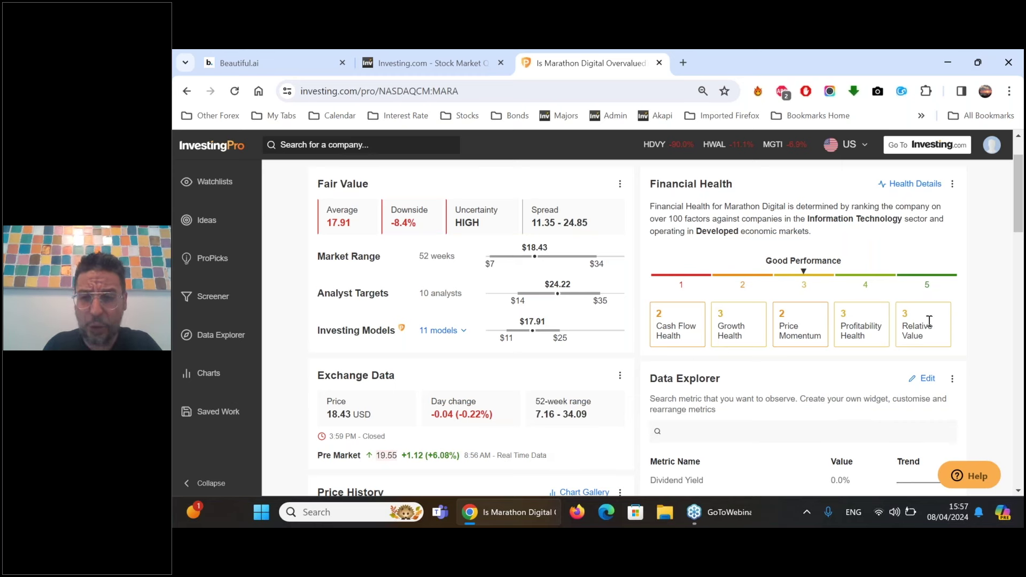
# - Search the companies for "lly" and open the Eli Lilly and Company overview
pyautogui.click(326, 144)
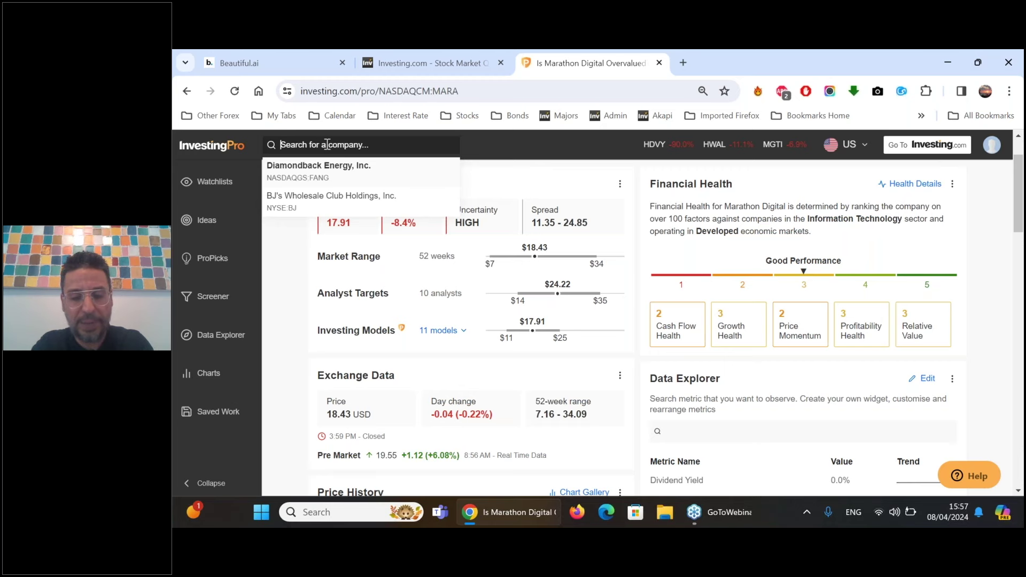
pyautogui.write('lly')
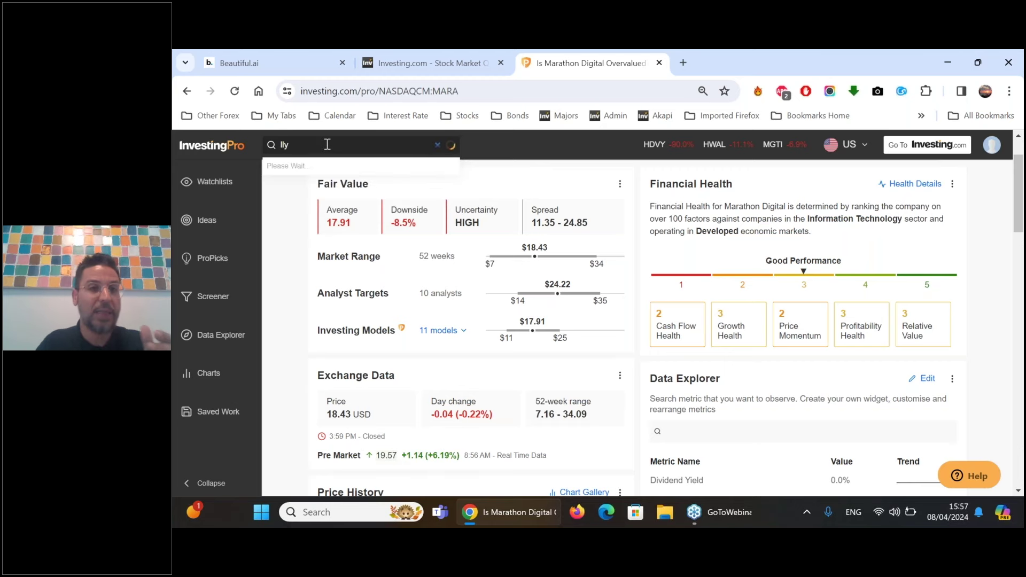
pyautogui.click(322, 164)
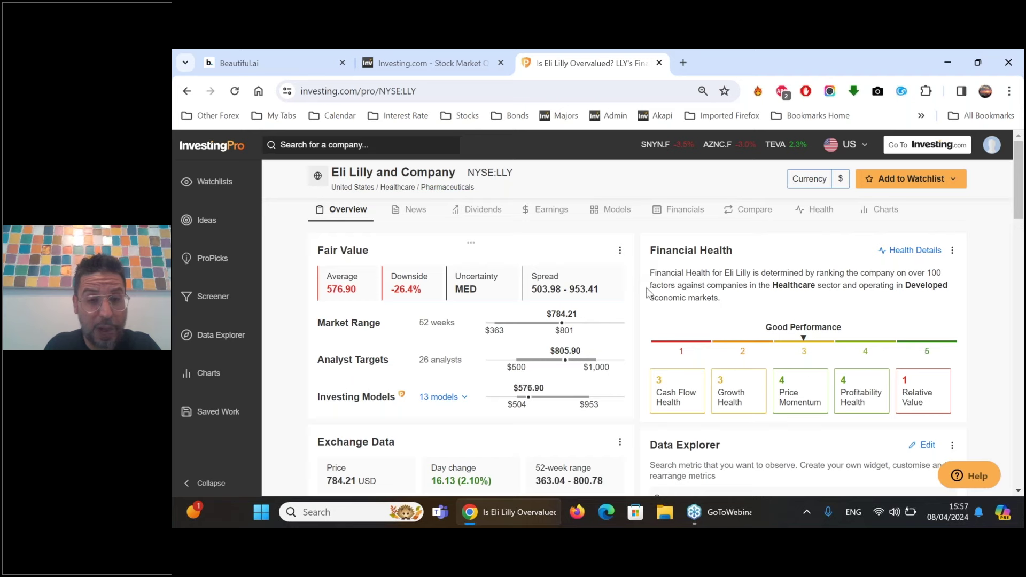
# - Set Eli Lilly's Price History chart to 1 Year and return to its Fair Value section
pyautogui.scroll(-6, 492, 258)
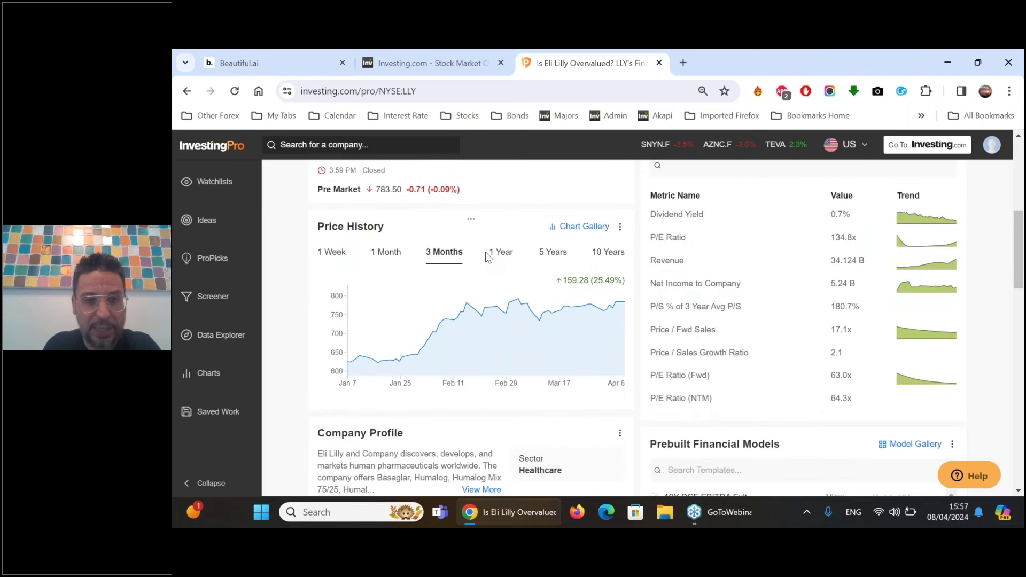
pyautogui.click(500, 259)
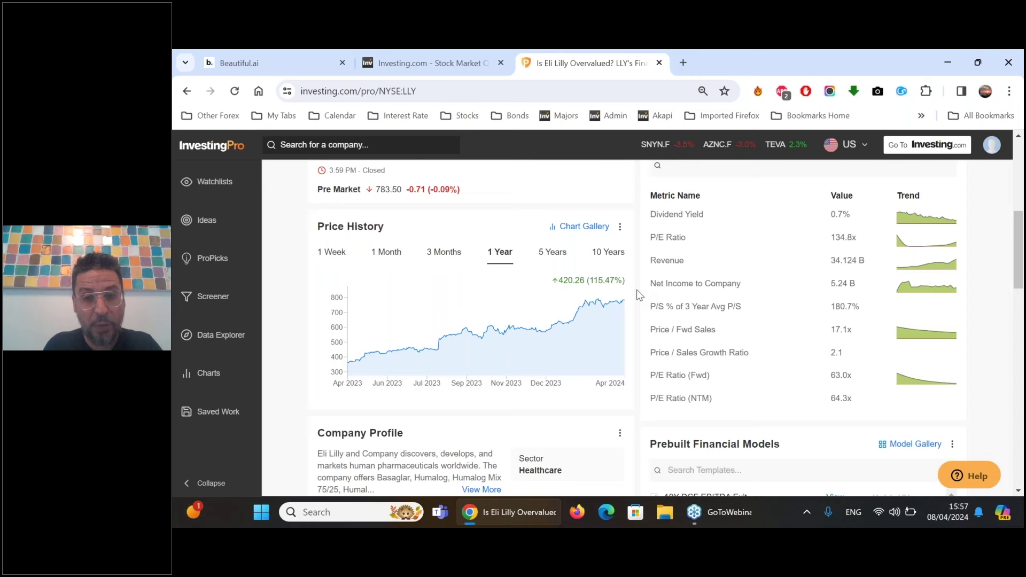
pyautogui.scroll(6, 639, 296)
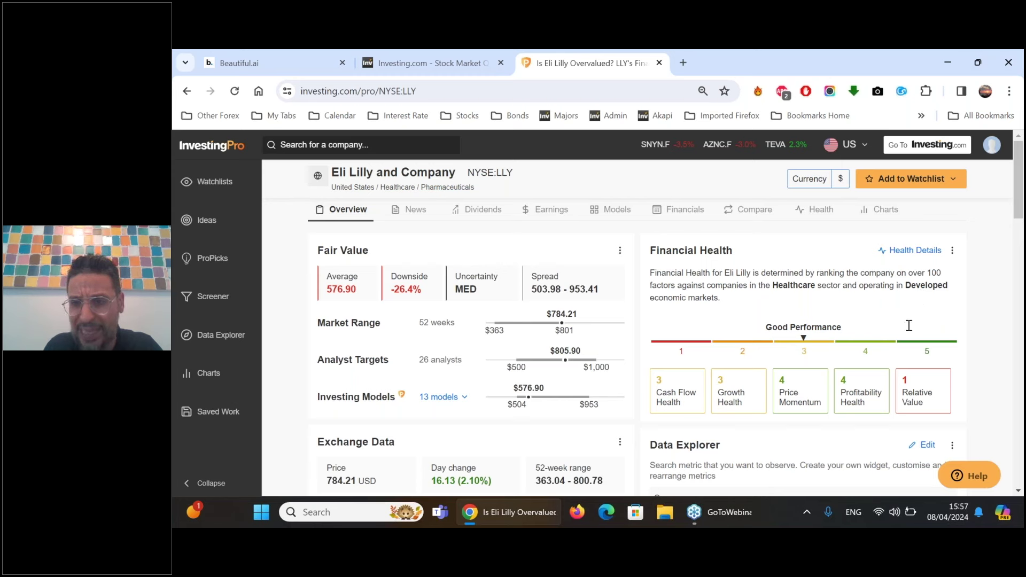
# - Search the companies for "sbux", open the NASDAQGS listing of Starbucks Corporation and view its price history
pyautogui.click(360, 147)
pyautogui.write('sbux')
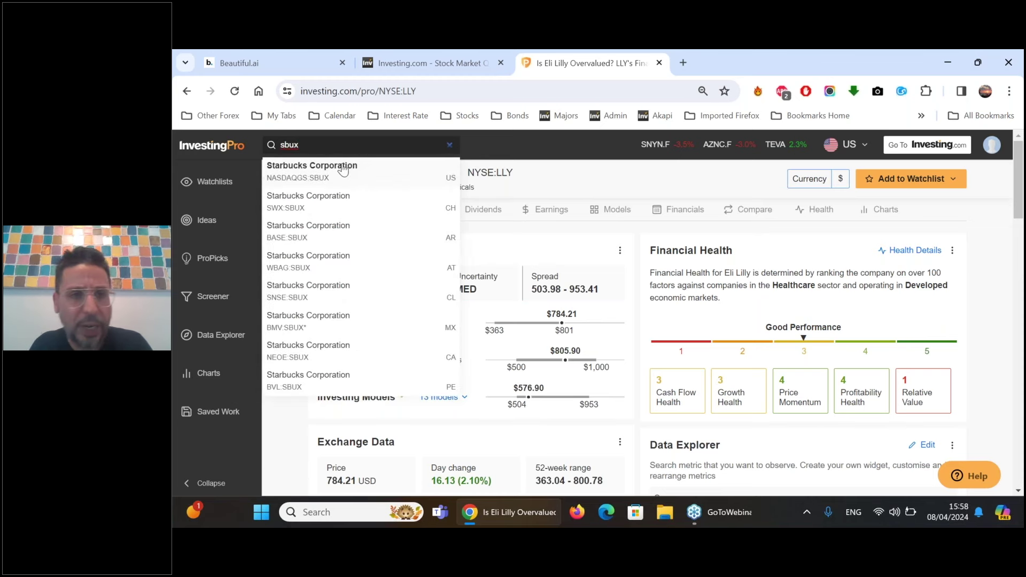
pyautogui.click(342, 170)
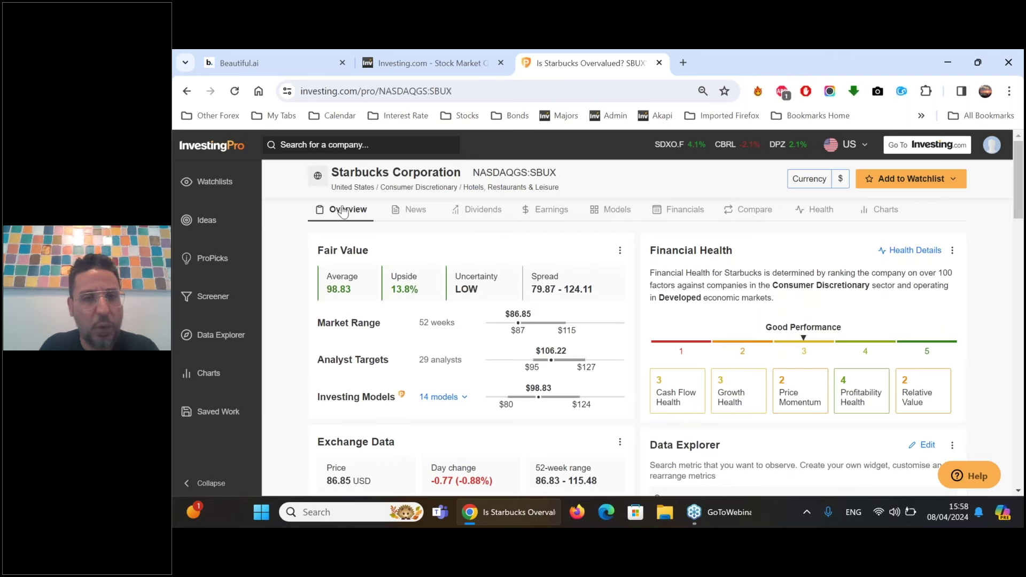
pyautogui.scroll(-4, 535, 303)
pyautogui.scroll(-1, 537, 305)
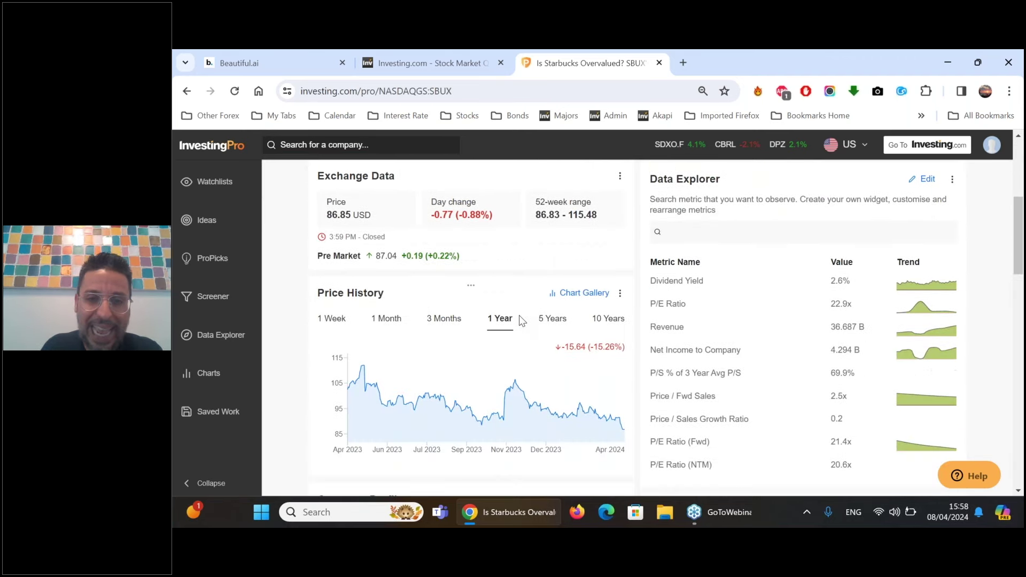
# - Compare Starbucks' Price History chart over 5 Years, 1 Year and 3 Months, and return to its Fair Value section
pyautogui.click(551, 319)
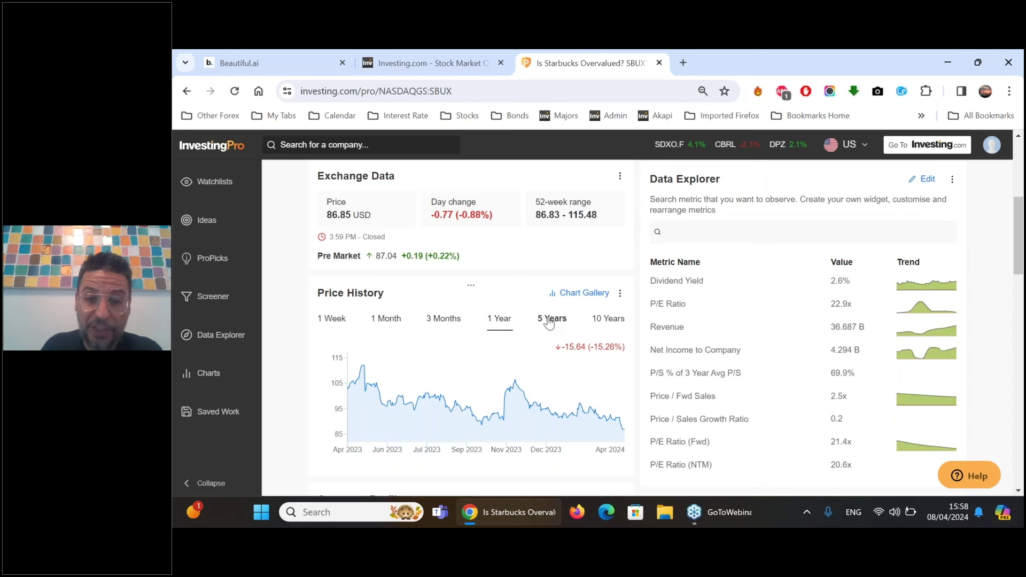
pyautogui.click(502, 320)
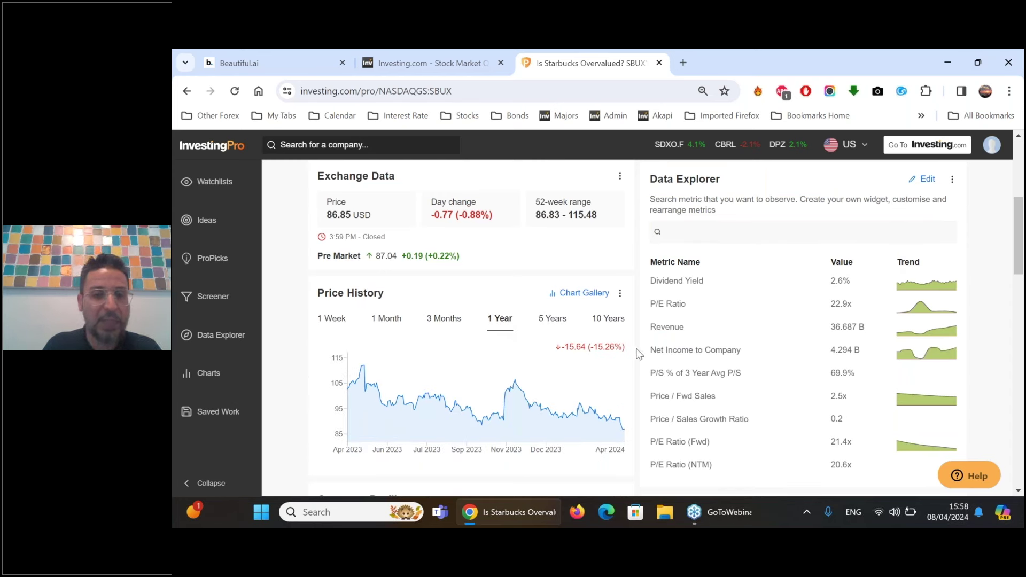
pyautogui.click(444, 321)
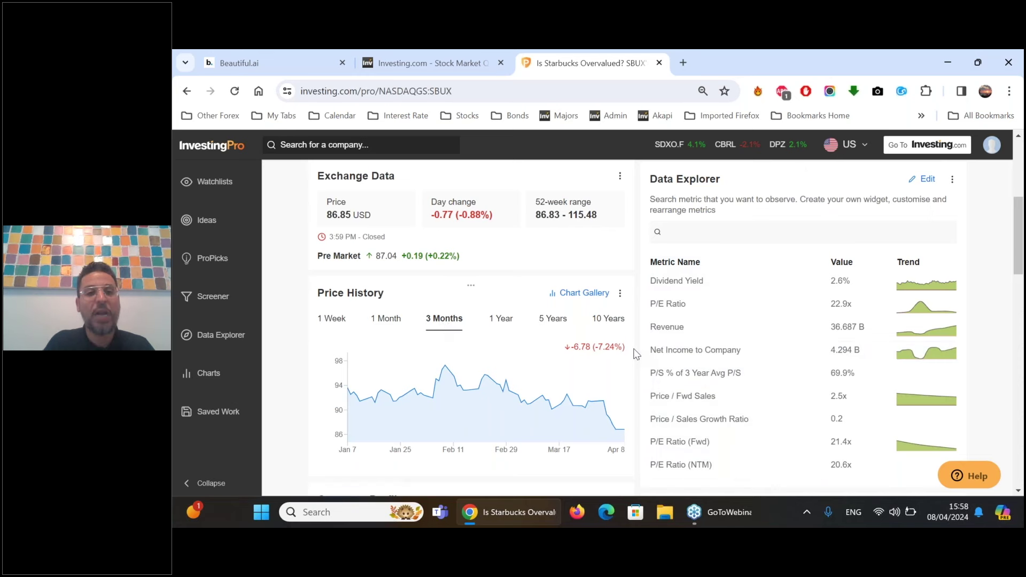
pyautogui.scroll(5, 636, 345)
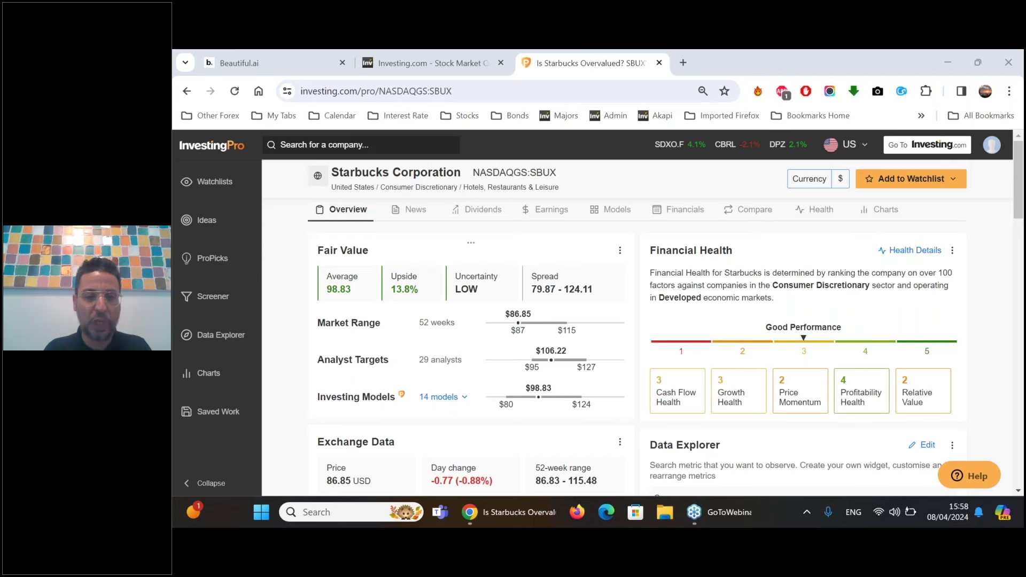
# - Expand the full list of bullish and bearish tips in Starbucks' Company Profile
pyautogui.scroll(-5, 649, 318)
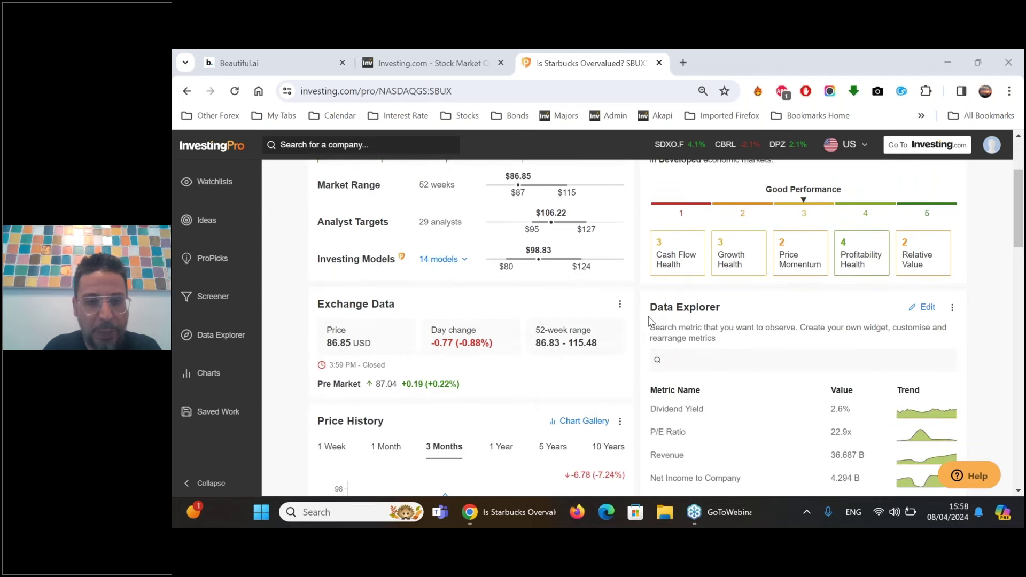
pyautogui.scroll(-5, 648, 321)
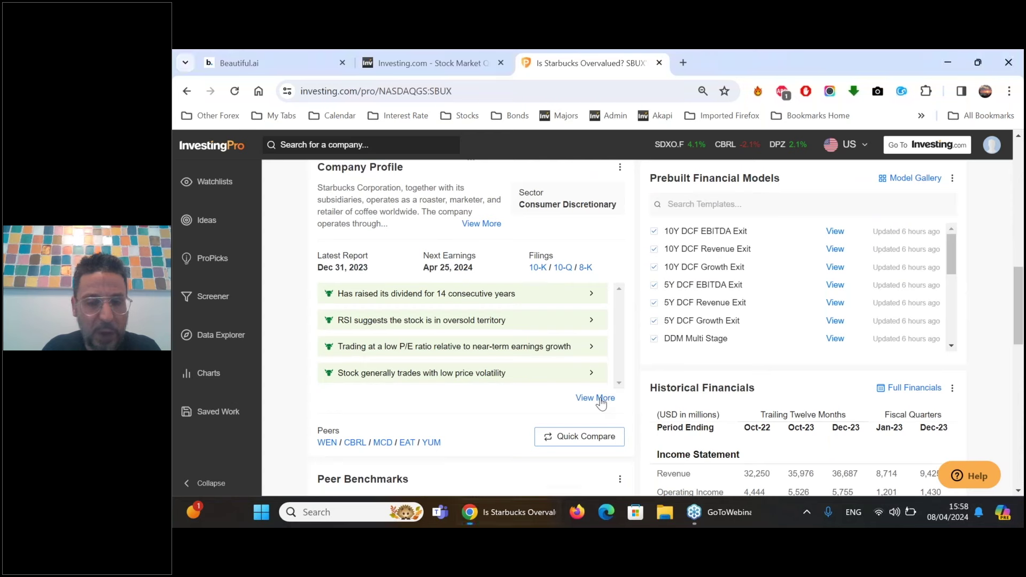
pyautogui.click(599, 396)
# - Examine Starbucks' expanded tips on dividends, volatility, debt and profitability, and return to its Fair Value and Financial Health sections
pyautogui.scroll(-3, 601, 400)
pyautogui.scroll(-2, 775, 417)
pyautogui.scroll(-1, 465, 364)
pyautogui.scroll(2, 454, 327)
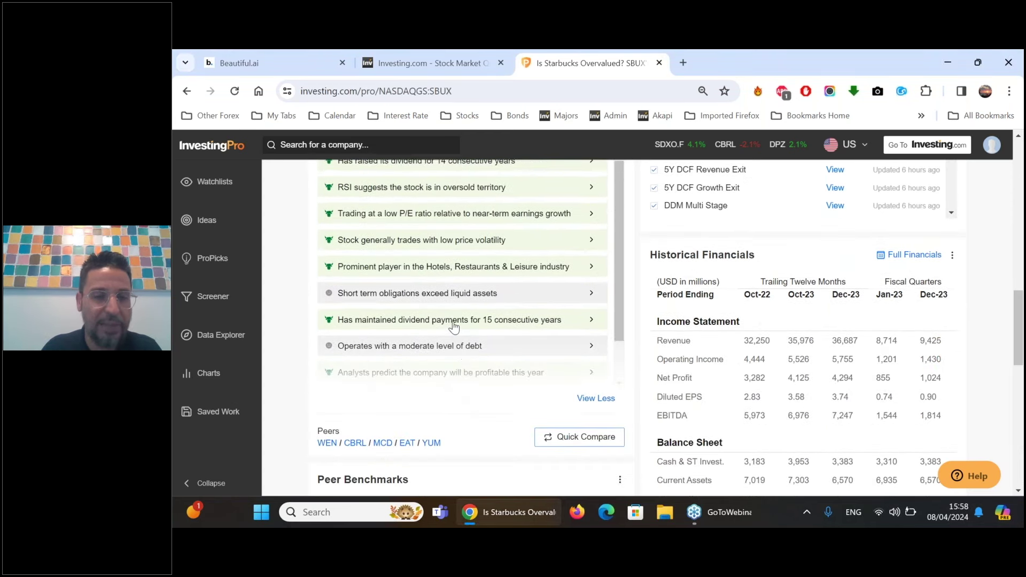
pyautogui.scroll(1, 454, 328)
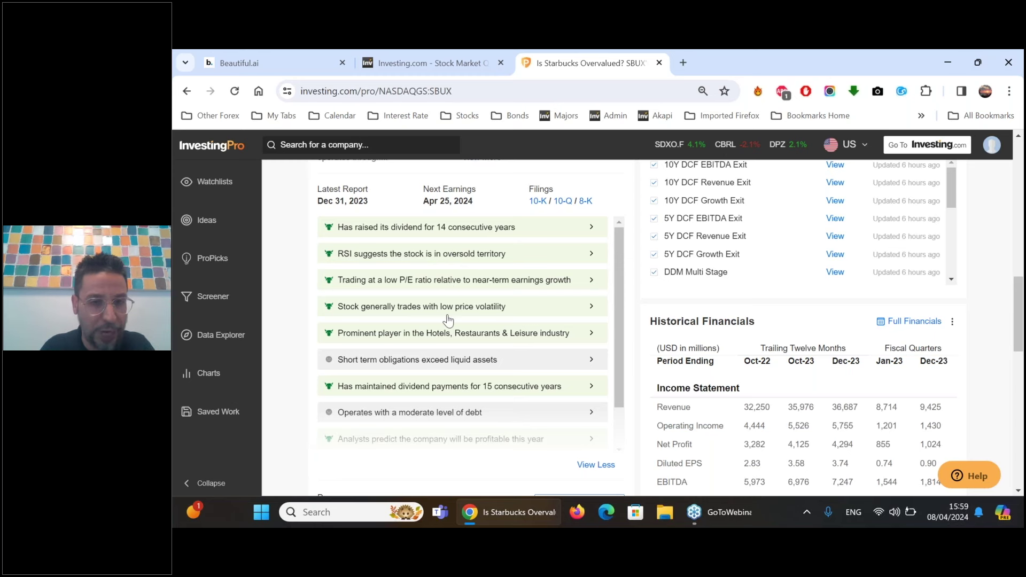
pyautogui.scroll(-1, 448, 340)
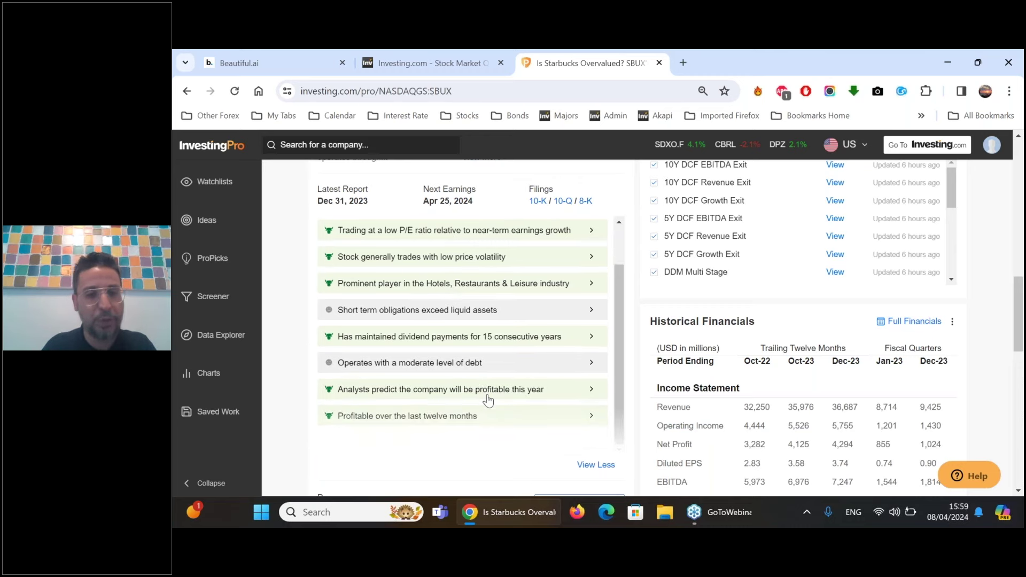
pyautogui.scroll(-2, 487, 400)
pyautogui.scroll(15, 689, 380)
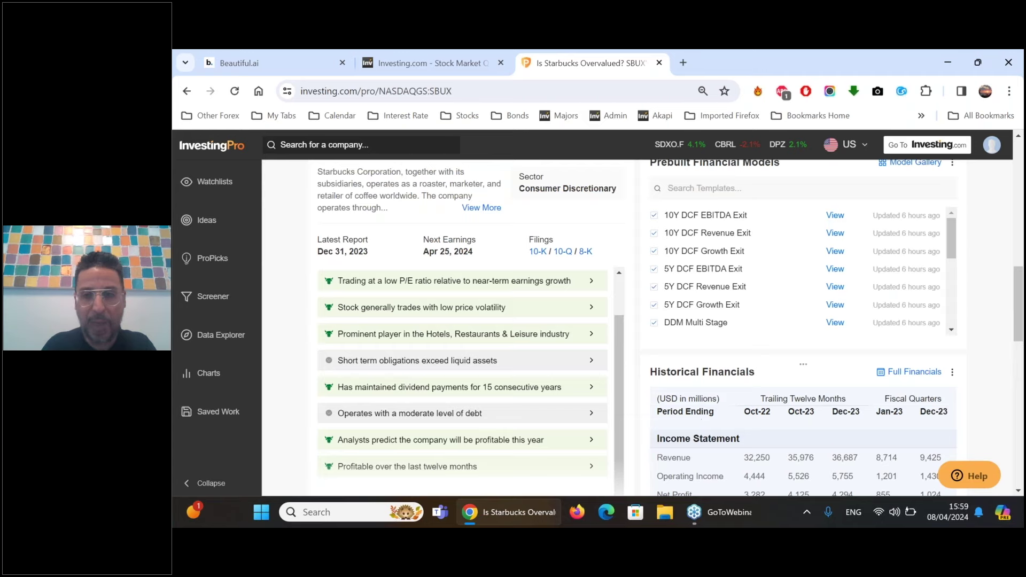
pyautogui.scroll(1, 671, 372)
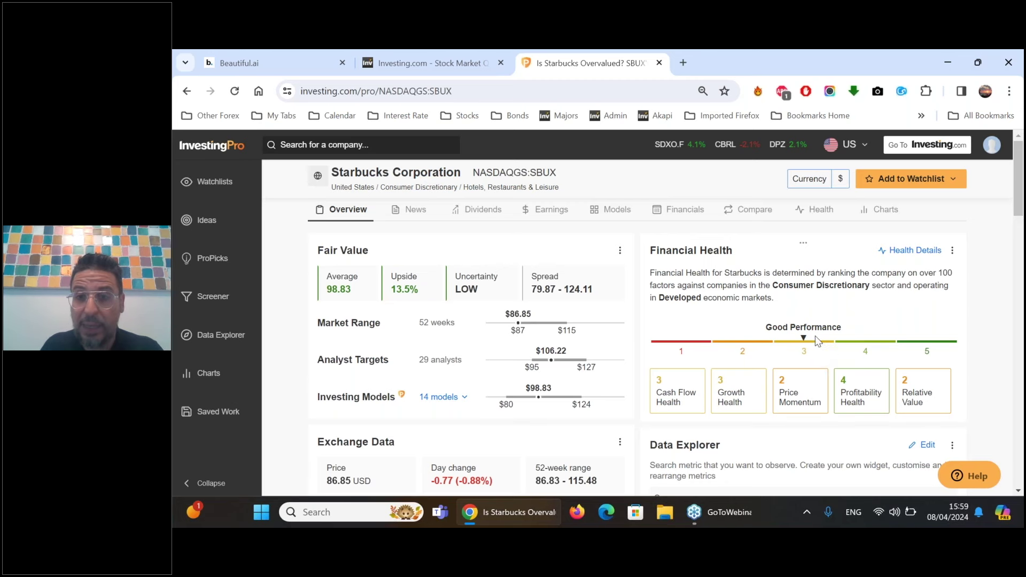
# - View Starbucks' dividend data and open its financial health page at the Latest Period ratings
pyautogui.click(499, 209)
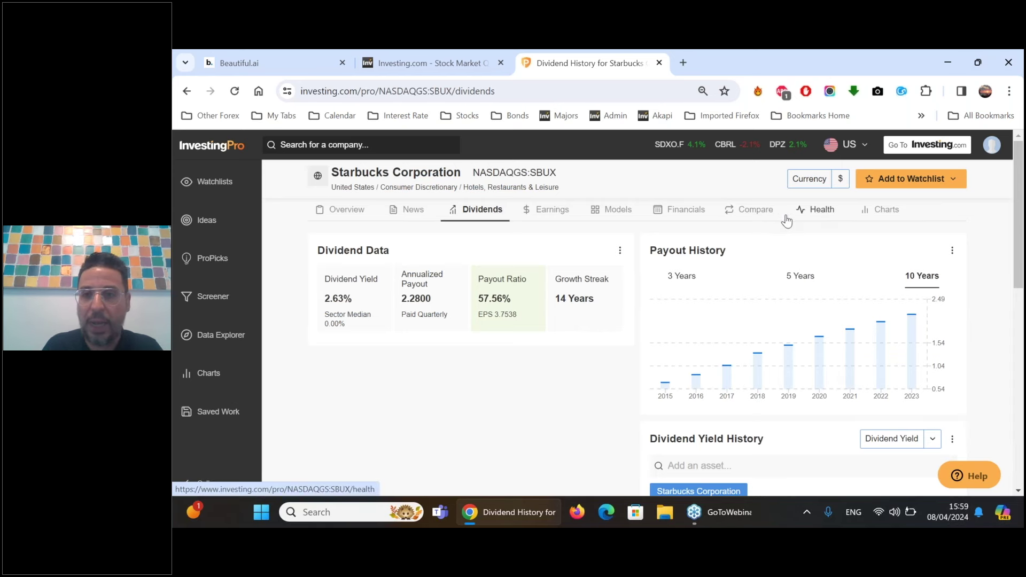
pyautogui.click(817, 212)
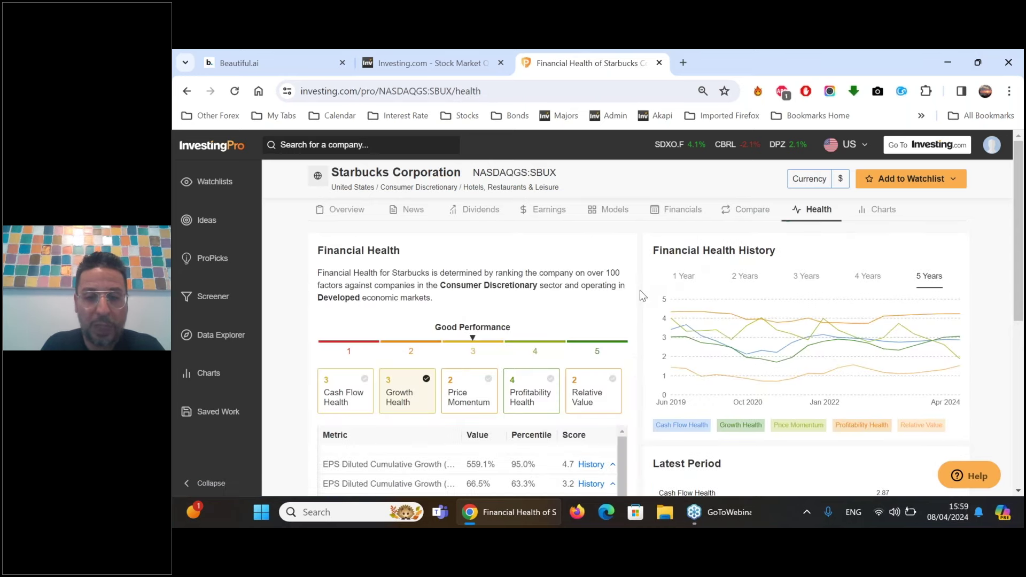
pyautogui.scroll(-4, 640, 290)
pyautogui.scroll(-1, 641, 293)
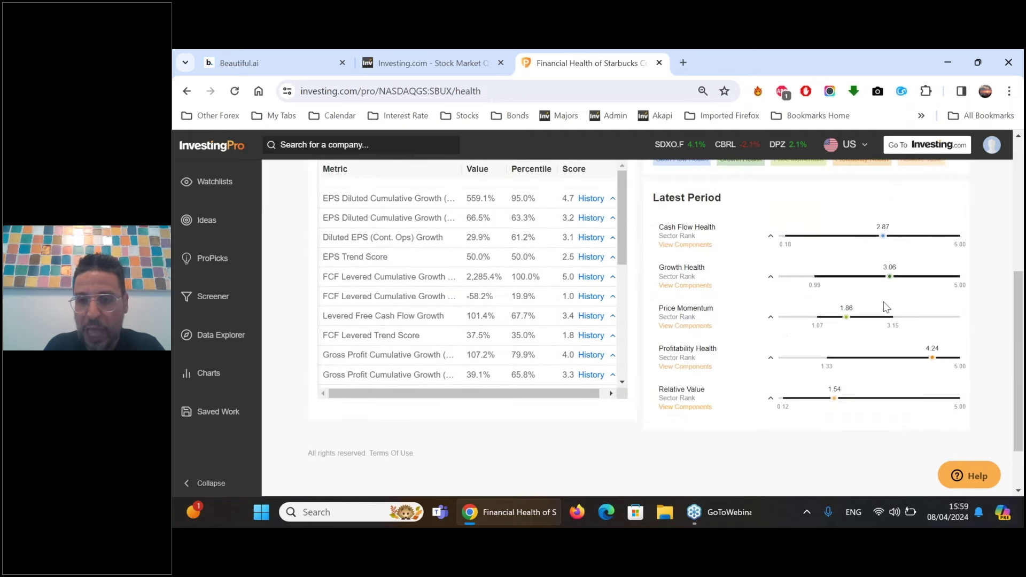
# - Check Starbucks' Price Momentum rating among the Latest Period scores and return to the company overview
pyautogui.tripleClick(848, 309)
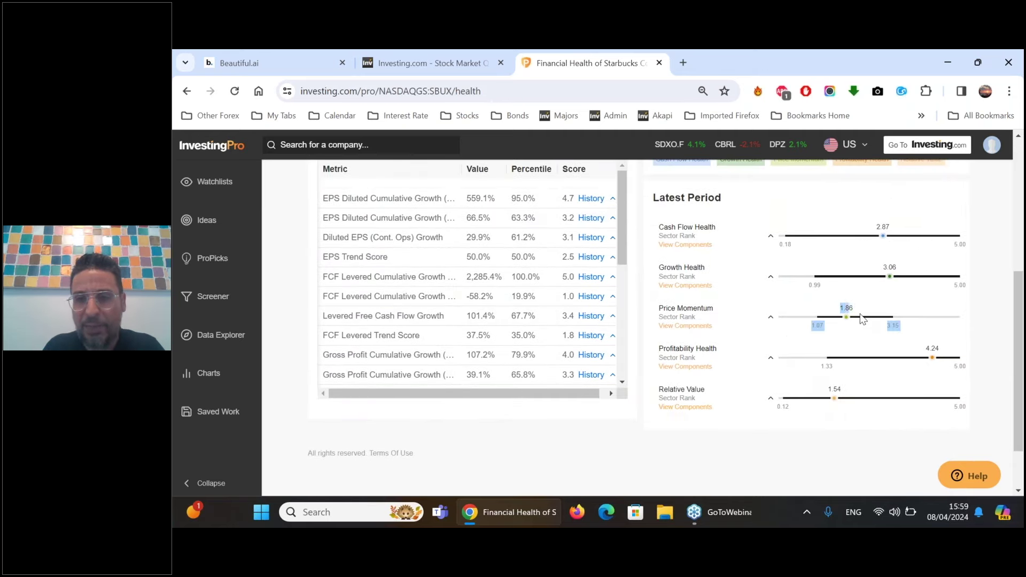
pyautogui.click(981, 302)
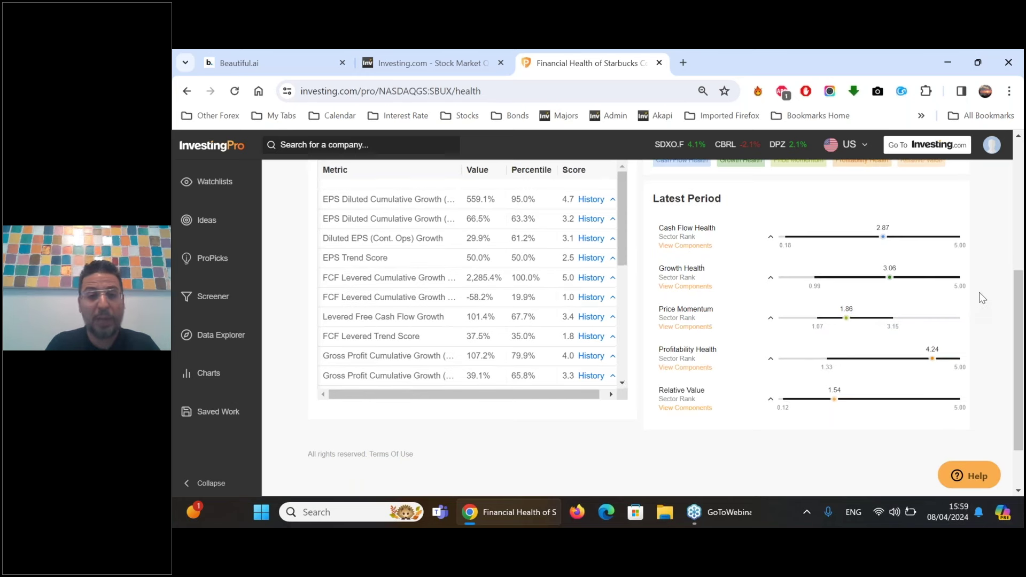
pyautogui.scroll(5, 978, 293)
pyautogui.click(352, 210)
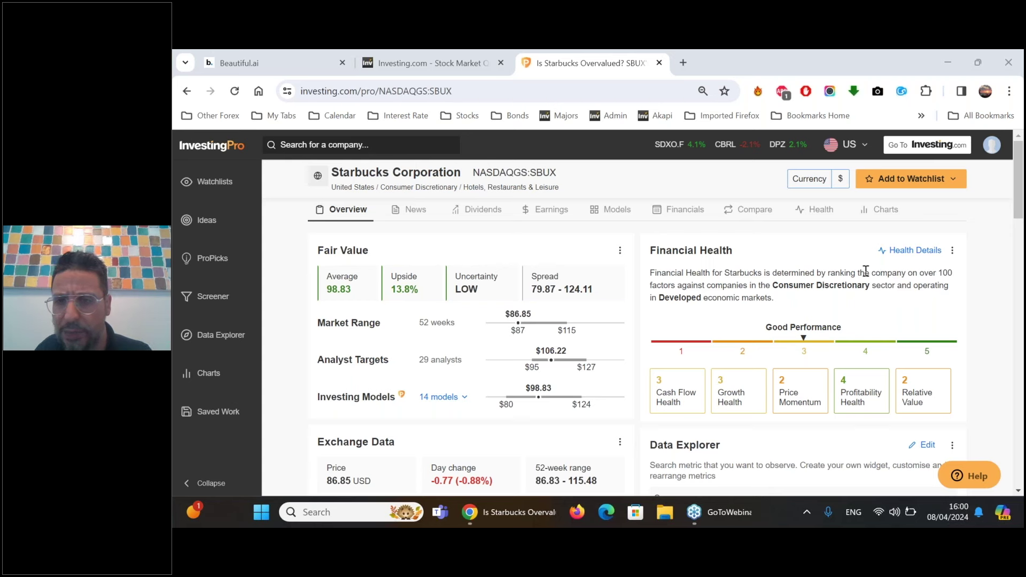
# - Search the companies for "alvo" and open the NASDAQGM listing of Alvotech
pyautogui.click(300, 145)
pyautogui.write('alvo')
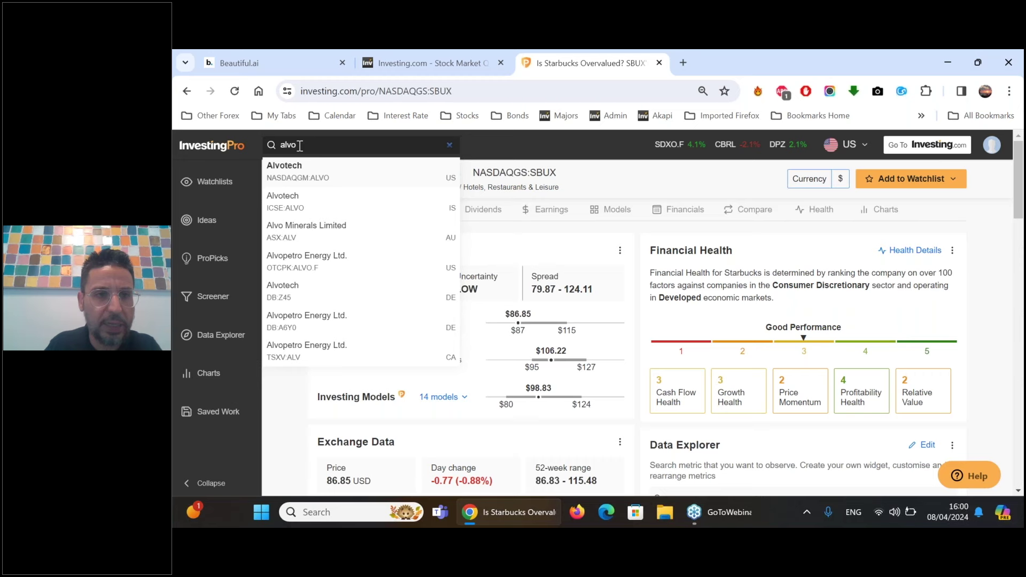
pyautogui.click(296, 173)
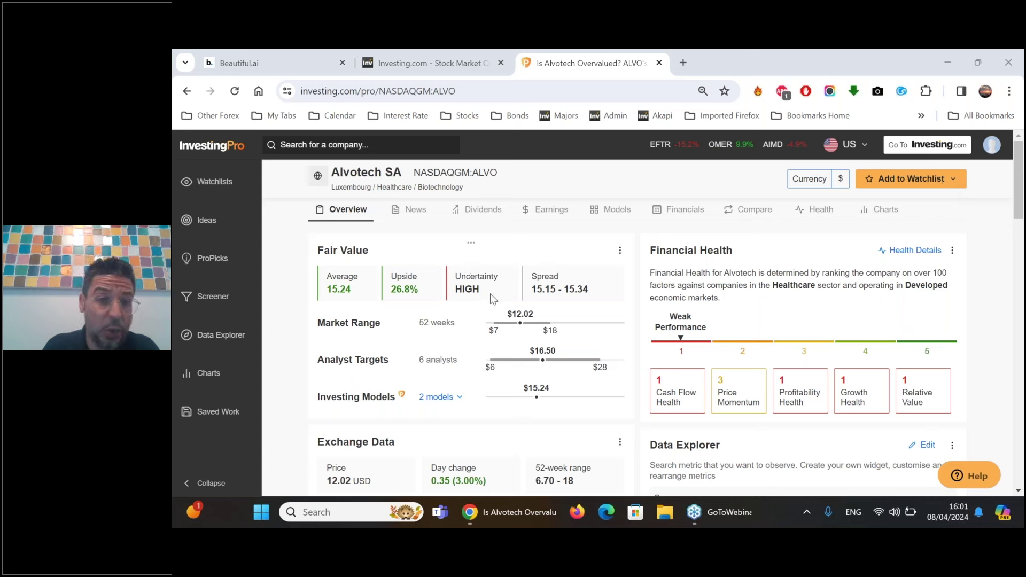
# - Examine the Uncertainty and Upside values in Alvotech's Fair Value section
pyautogui.doubleClick(461, 291)
pyautogui.click(503, 294)
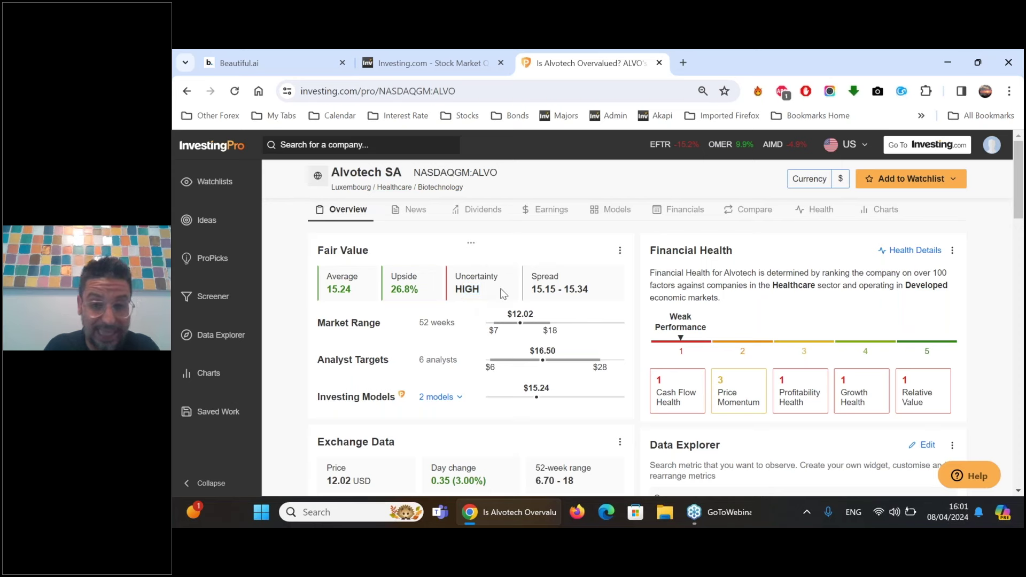
pyautogui.doubleClick(404, 290)
pyautogui.click(429, 304)
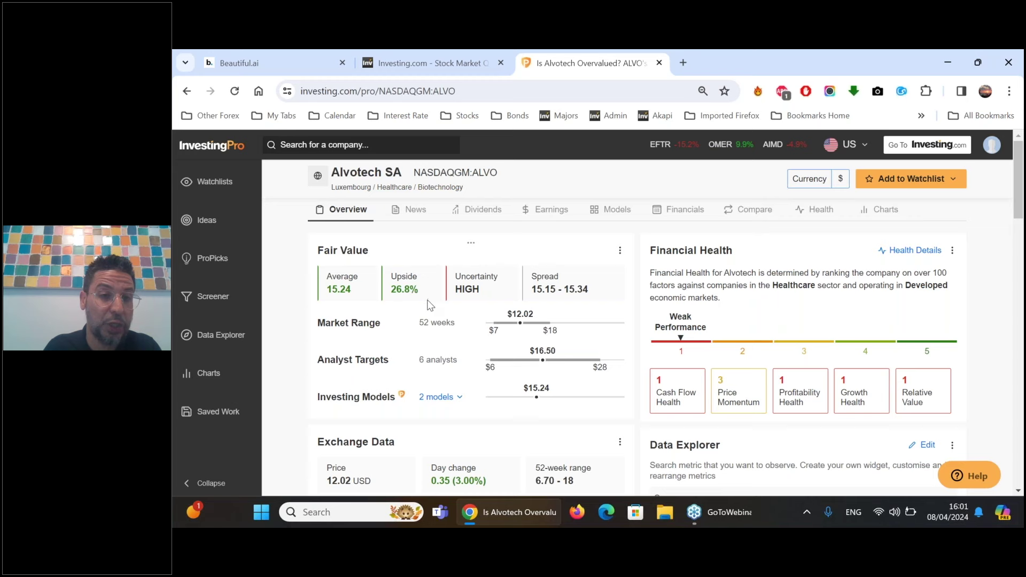
# - Set Alvotech's Price History chart to 1 Year
pyautogui.scroll(-1, 475, 347)
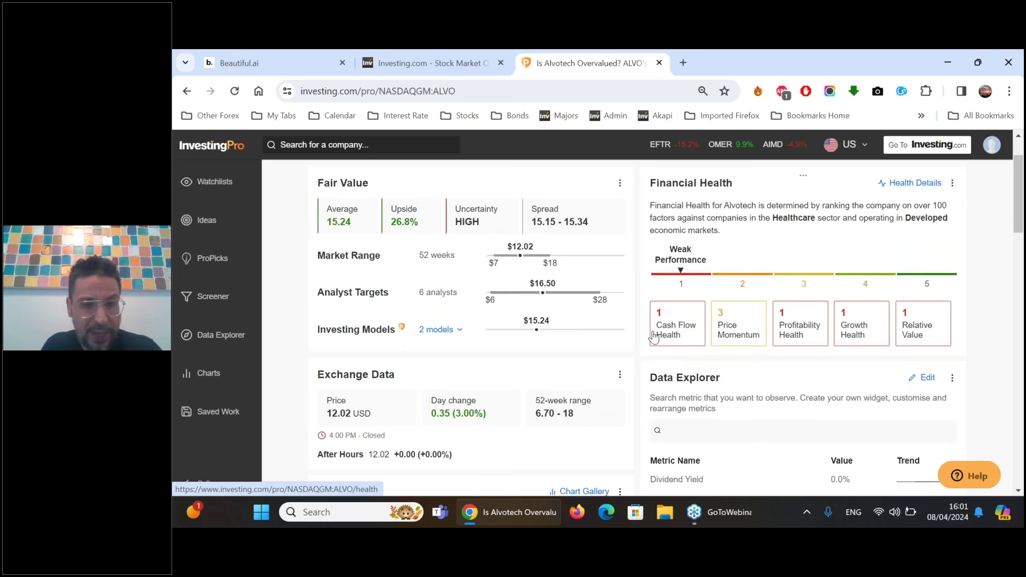
pyautogui.scroll(-5, 653, 336)
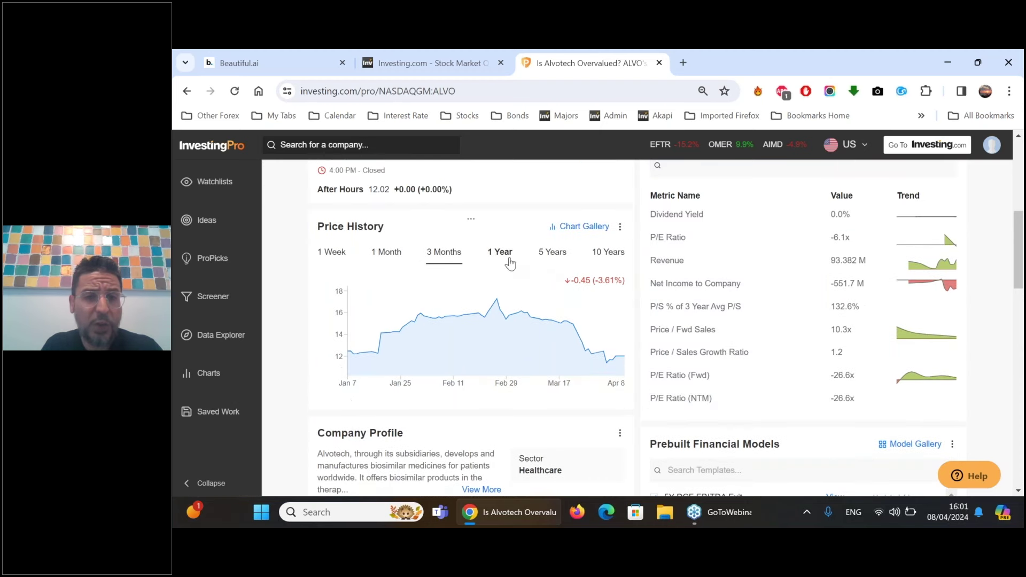
pyautogui.click(505, 256)
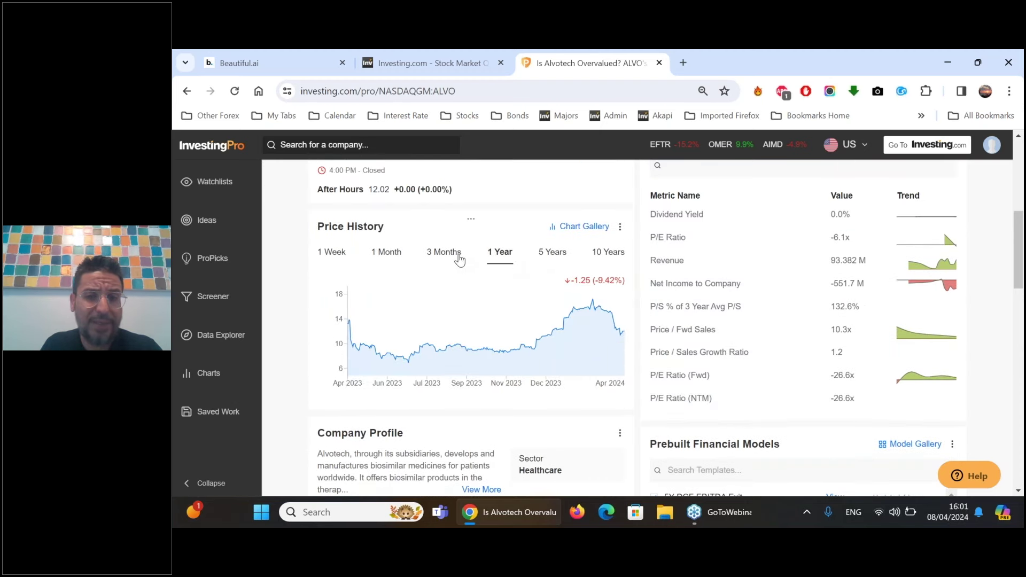
# - Expand and read the full list of tips in Alvotech's Company Profile, and return to its Fair Value section
pyautogui.scroll(-6, 593, 331)
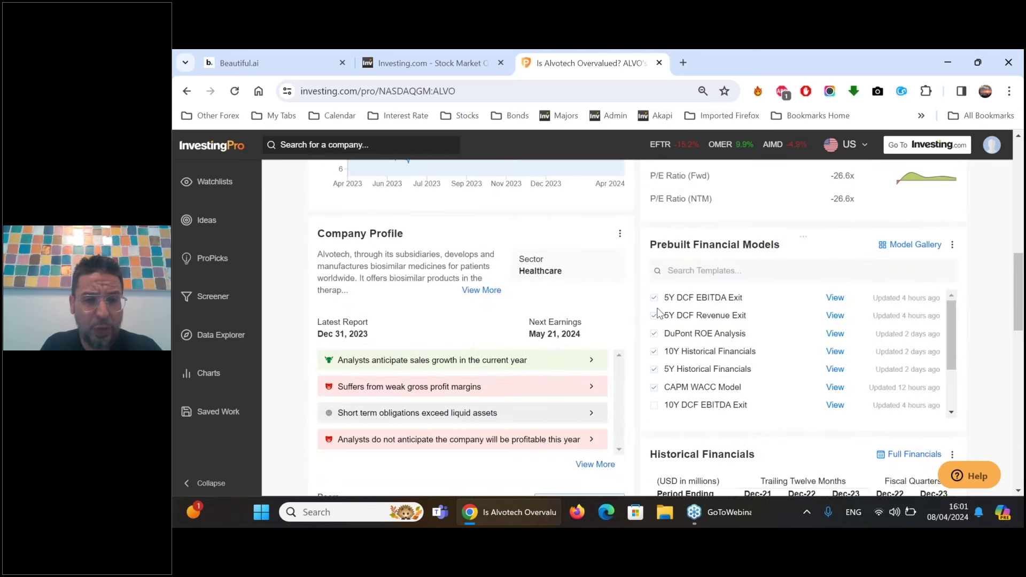
pyautogui.click(595, 332)
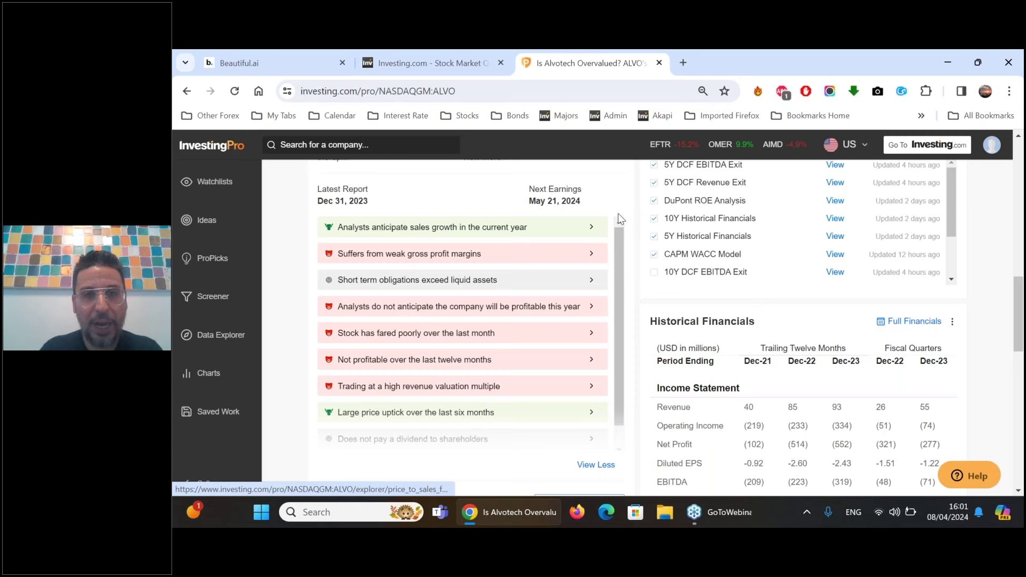
pyautogui.scroll(2, 619, 218)
pyautogui.scroll(8, 620, 218)
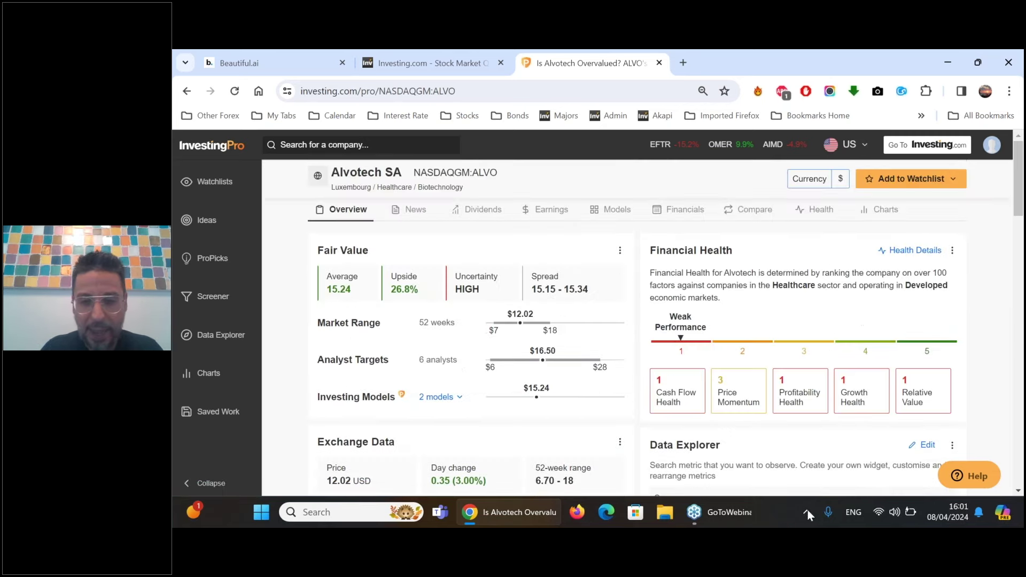
pyautogui.click(478, 524)
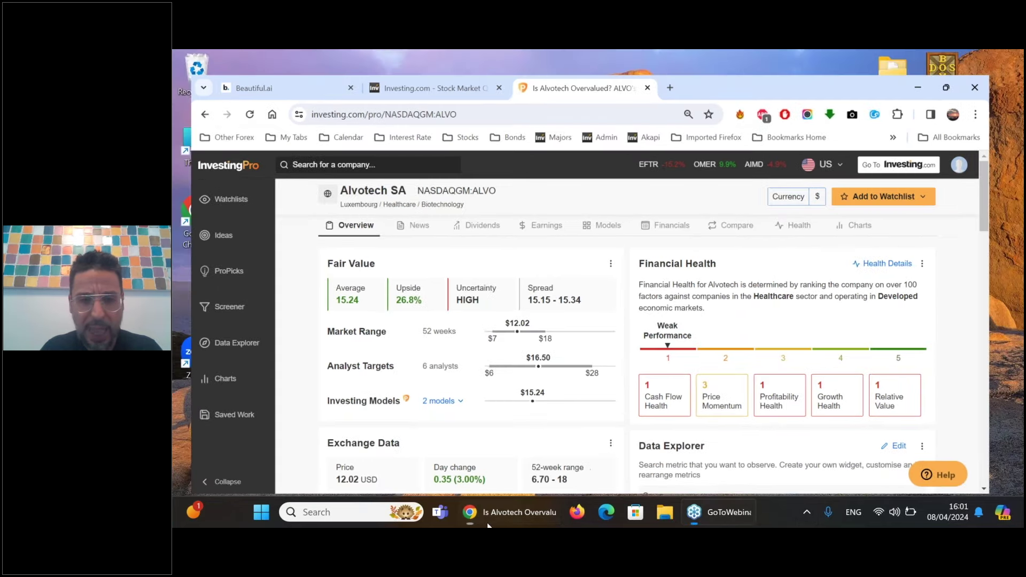
pyautogui.click(488, 524)
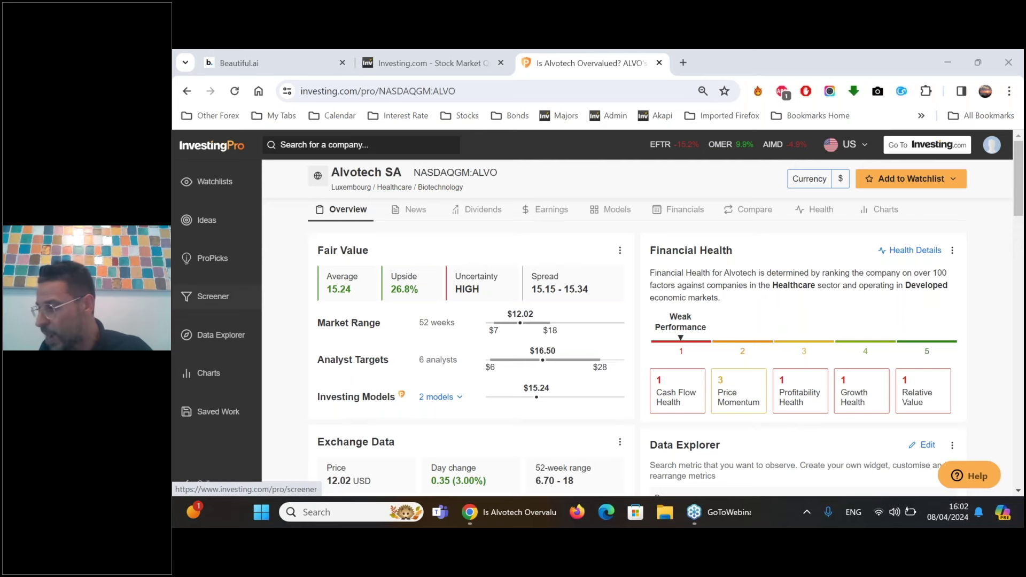
# - Open the stock screener and review its filters for market cap, fair value downside, health and valuation labels, and EPS revisions
pyautogui.click(217, 304)
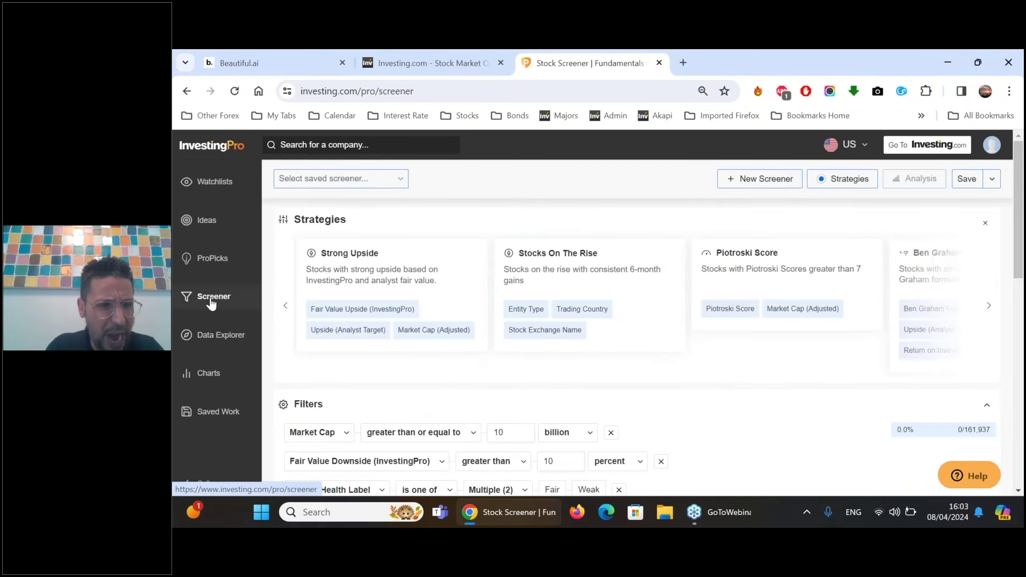
pyautogui.scroll(-1, 212, 303)
pyautogui.scroll(-1, 420, 325)
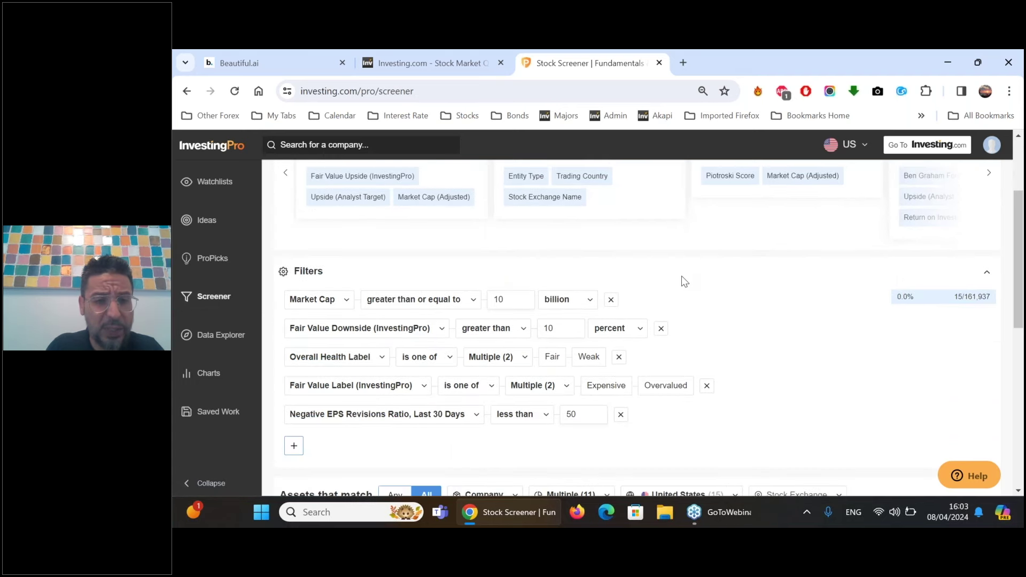
pyautogui.scroll(-1, 681, 276)
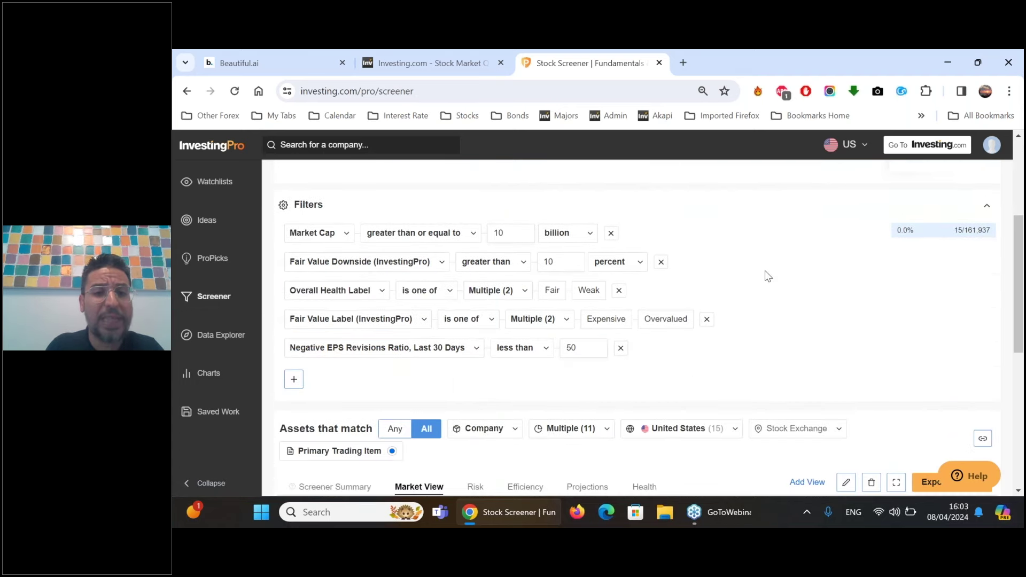
# - Expand the screener's Market View table of matching companies to fill the page
pyautogui.scroll(-2, 764, 271)
pyautogui.scroll(2, 764, 270)
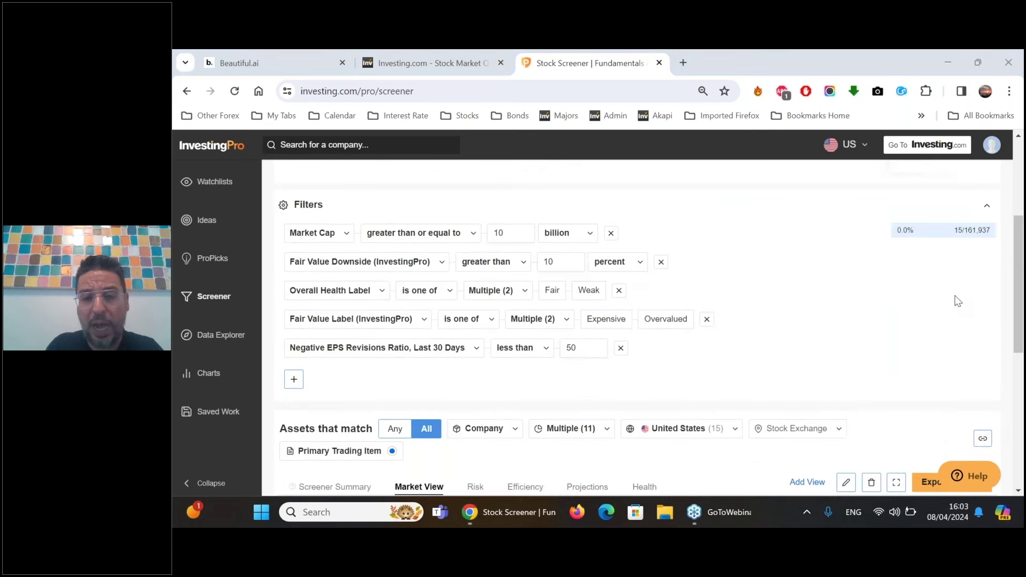
pyautogui.scroll(-3, 903, 313)
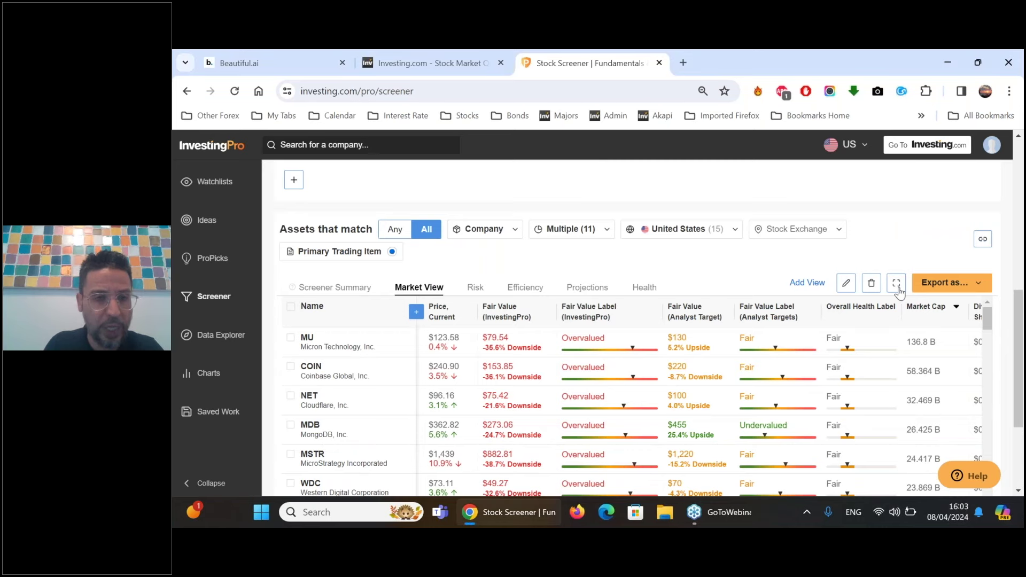
pyautogui.click(897, 284)
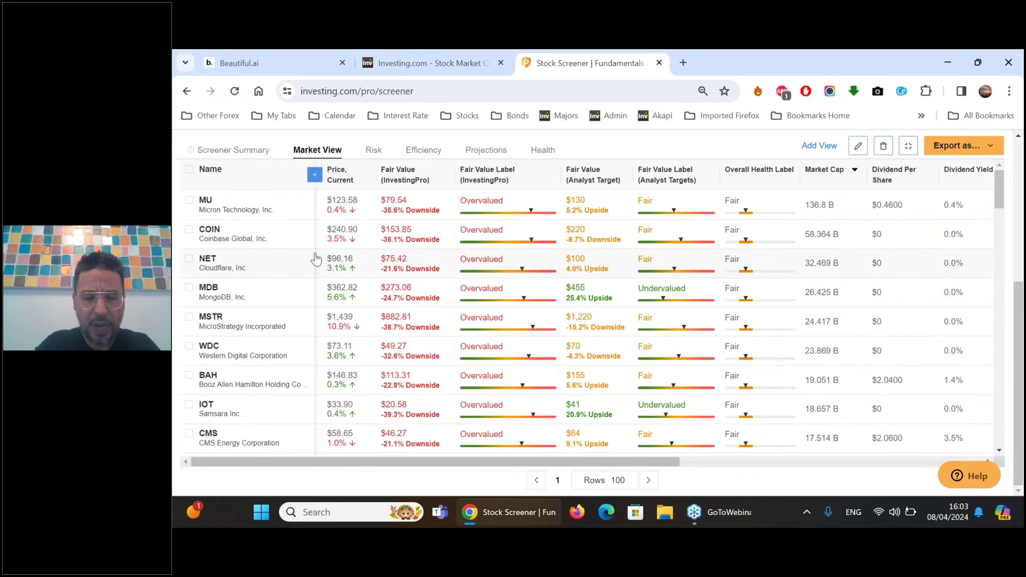
# - Read through the full Market View list of overvalued companies, comparing their InvestingPro and analyst-target fair values
pyautogui.hotkey('ctrl', '0')
pyautogui.hotkey('ctrl', '+')
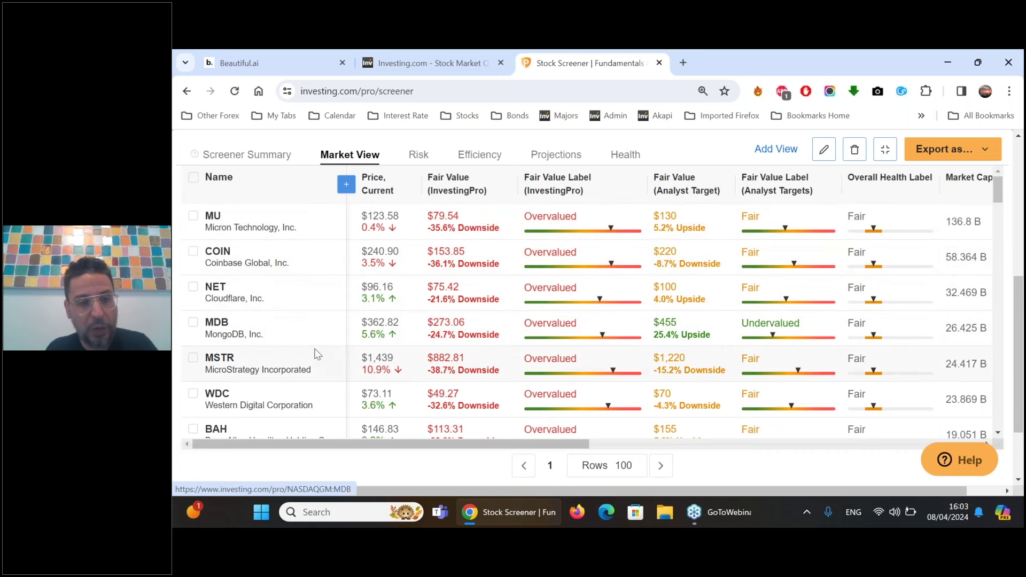
pyautogui.scroll(-3, 317, 355)
pyautogui.scroll(-3, 316, 357)
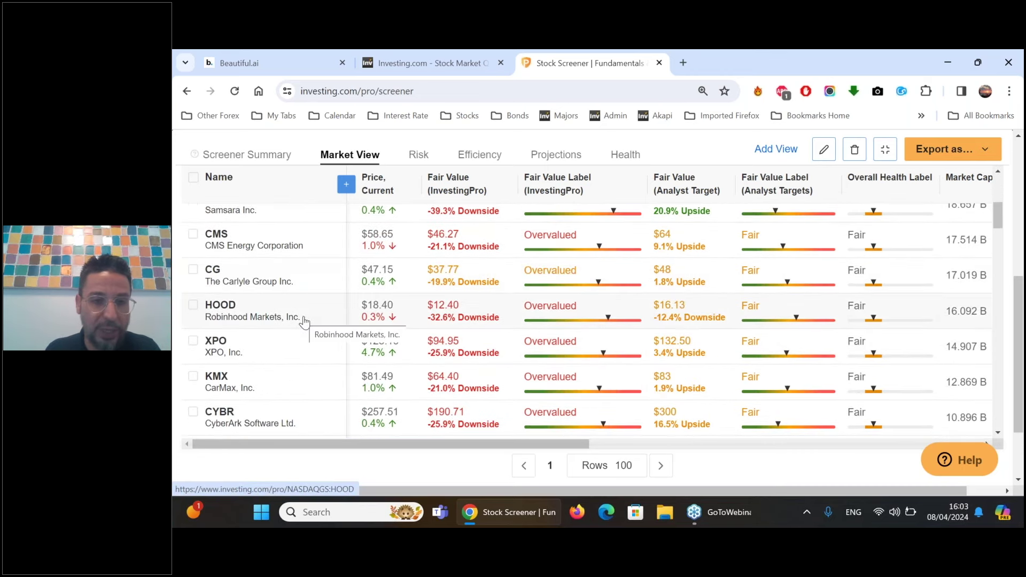
pyautogui.scroll(-2, 304, 321)
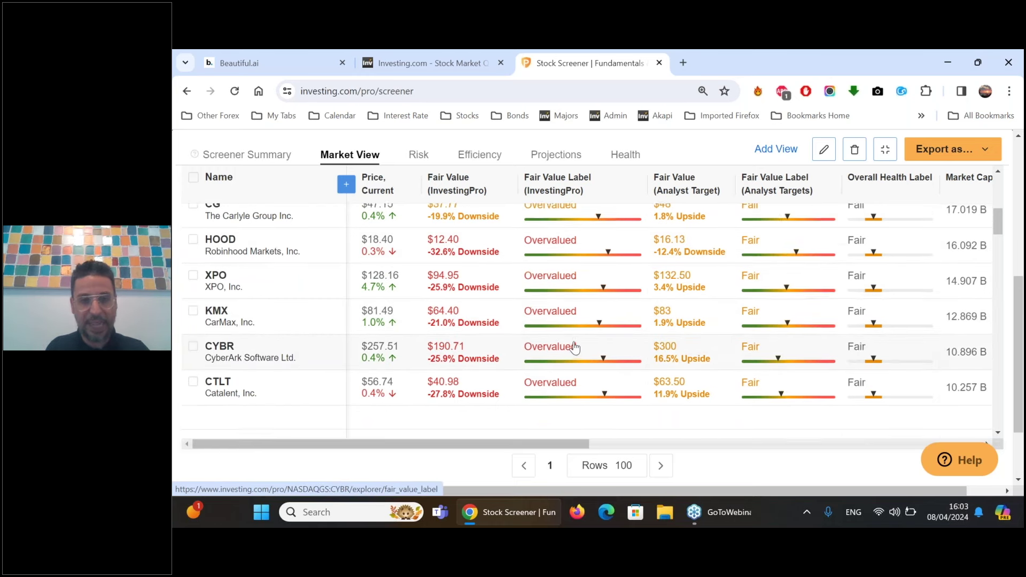
pyautogui.scroll(5, 564, 351)
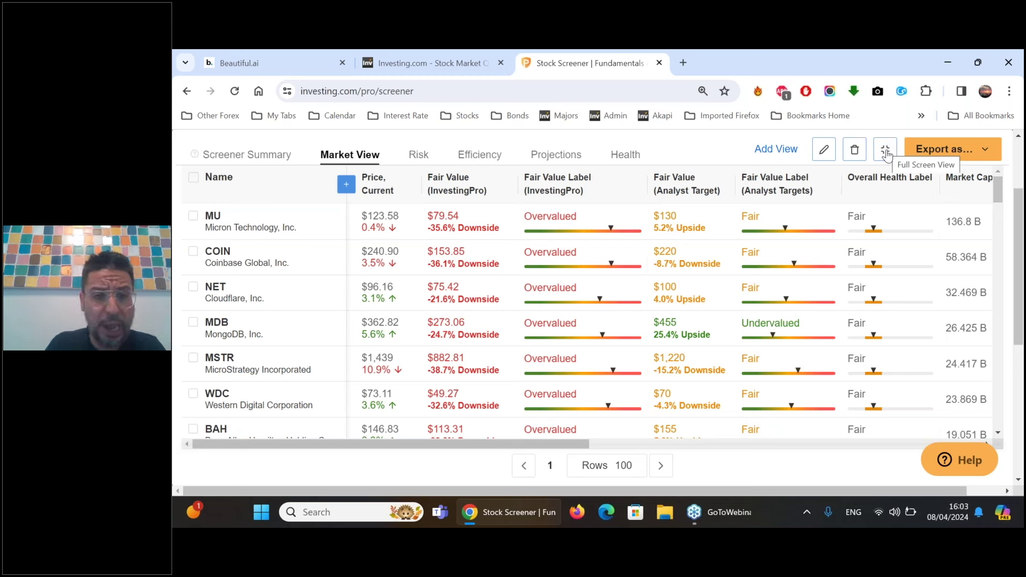
# - Exit the results table's full-screen view and return to the screener's filters
pyautogui.click(886, 154)
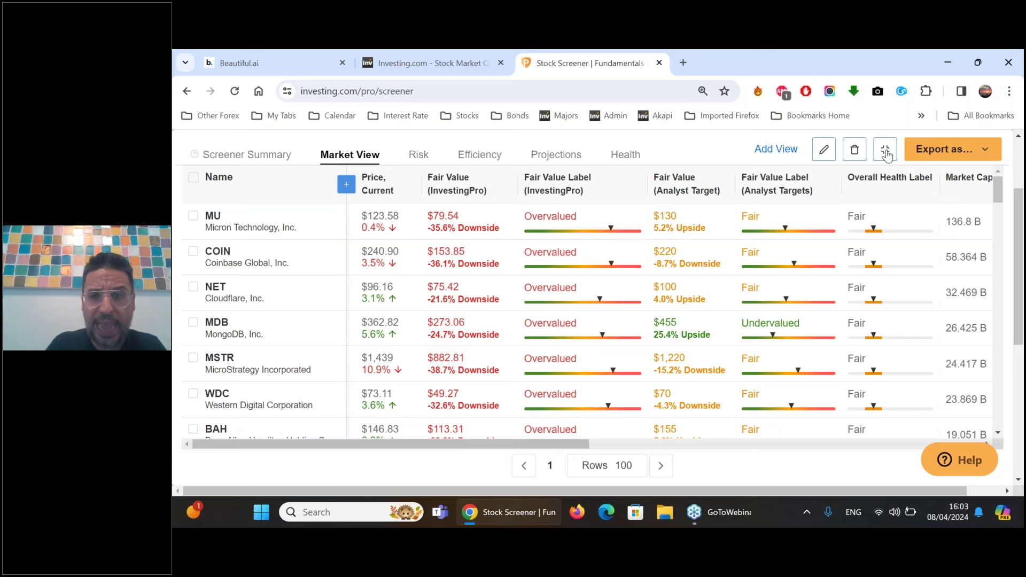
pyautogui.scroll(-6, 516, 336)
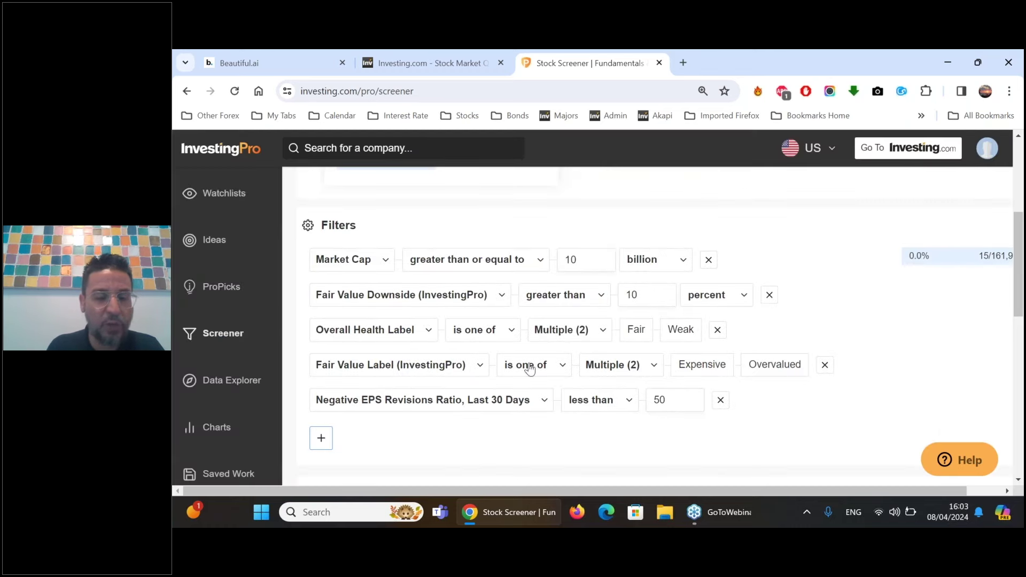
pyautogui.scroll(-1, 630, 373)
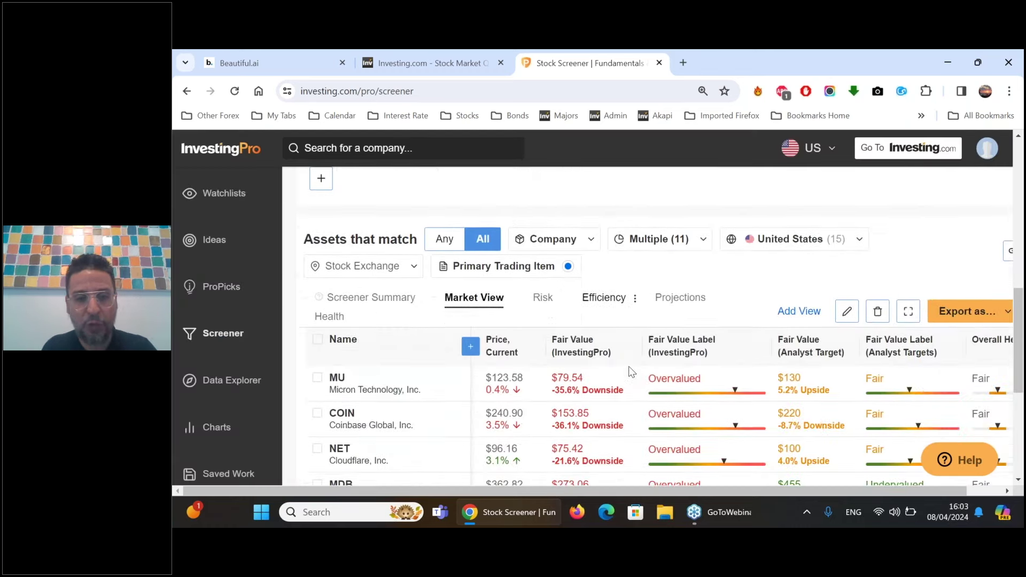
pyautogui.hotkey('ctrl', '-')
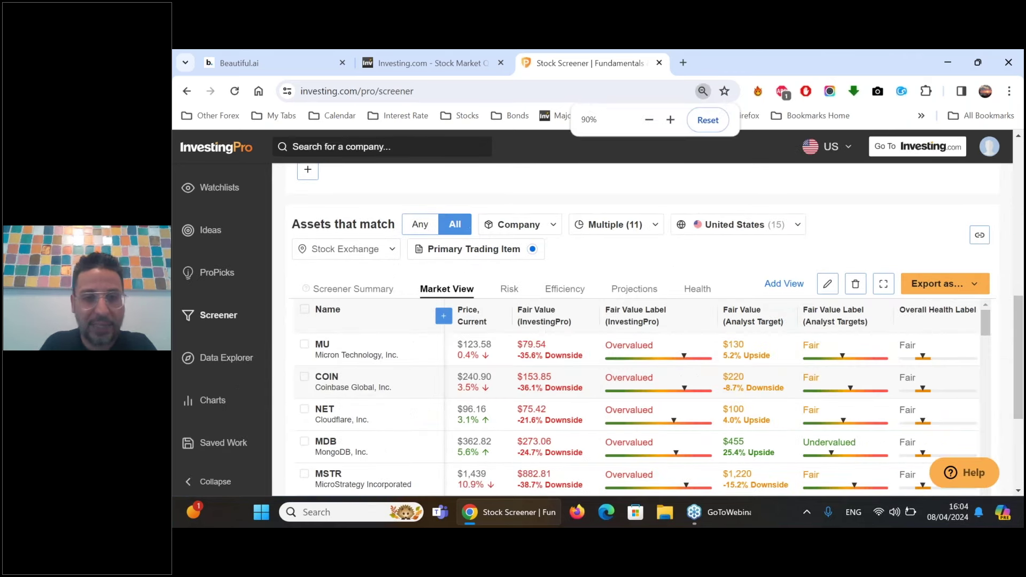
pyautogui.hotkey('ctrl', '-')
pyautogui.scroll(5, 412, 334)
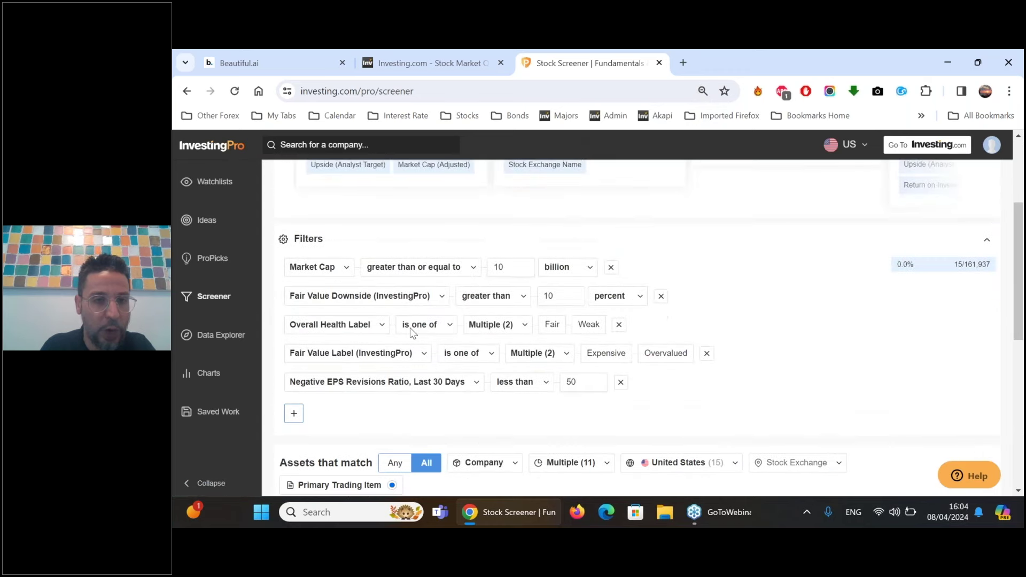
# - Replace the Fair Value Downside (InvestingPro) filter with Fair Value Upside (InvestingPro) greater than 40 percent
pyautogui.scroll(-1, 412, 333)
pyautogui.click(430, 248)
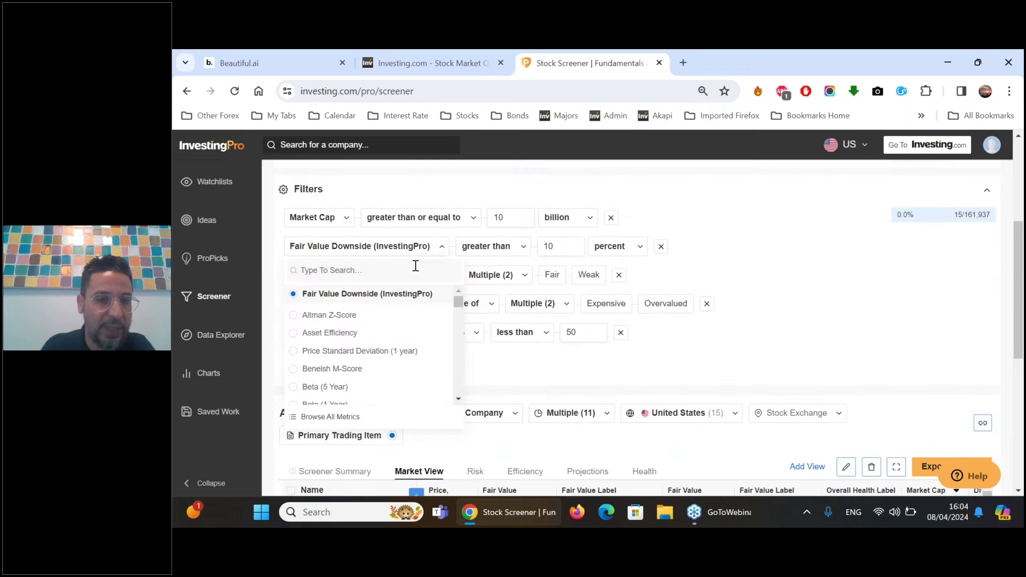
pyautogui.write('upside')
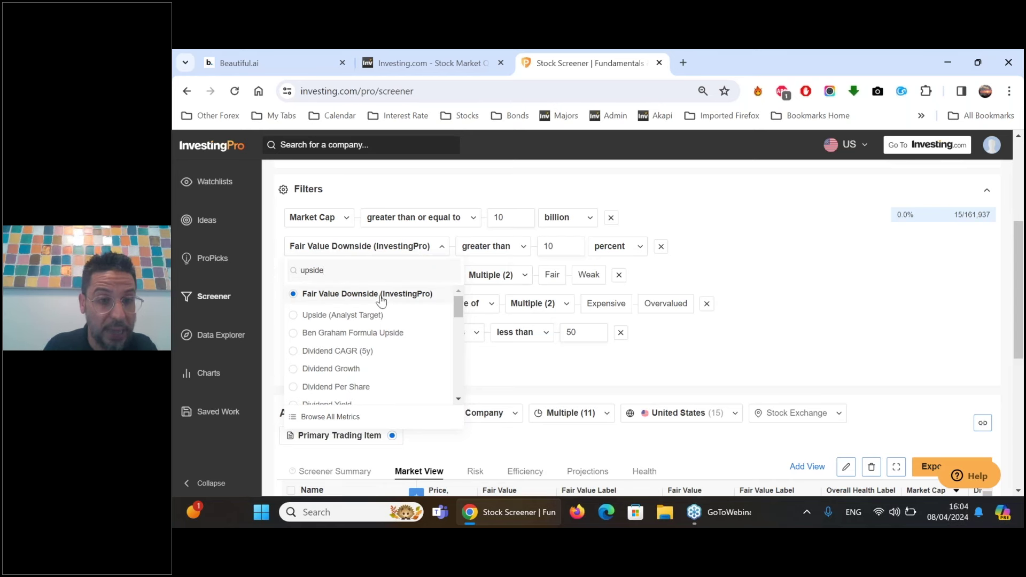
pyautogui.scroll(-1, 363, 321)
pyautogui.scroll(1, 369, 342)
pyautogui.scroll(-3, 364, 324)
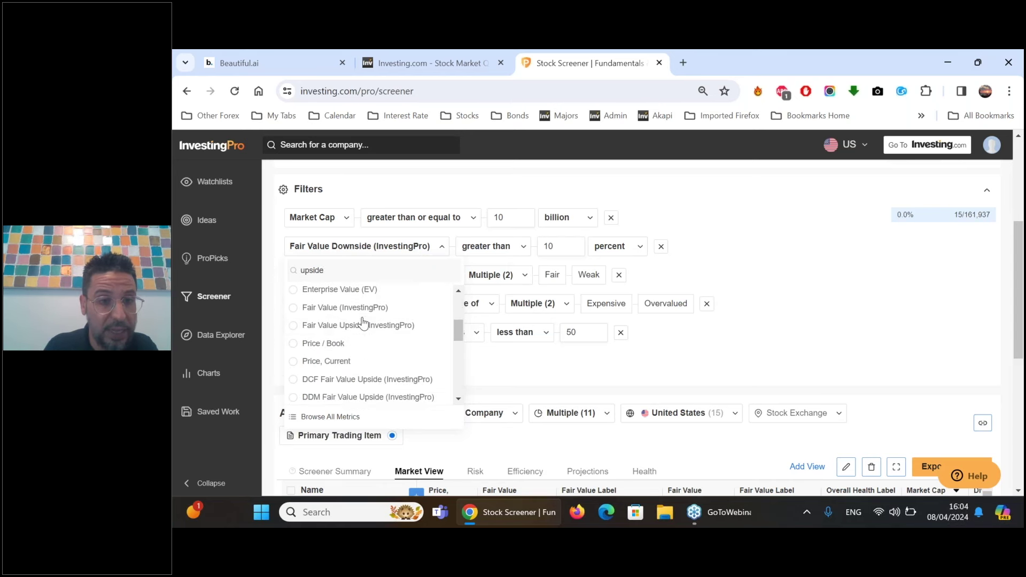
pyautogui.click(365, 326)
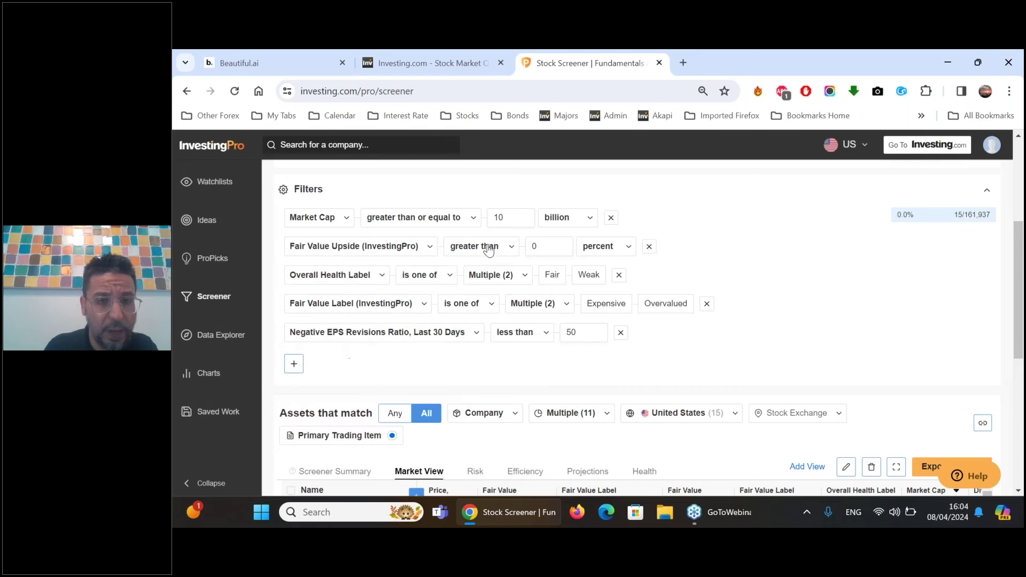
pyautogui.click(531, 244)
pyautogui.write('4')
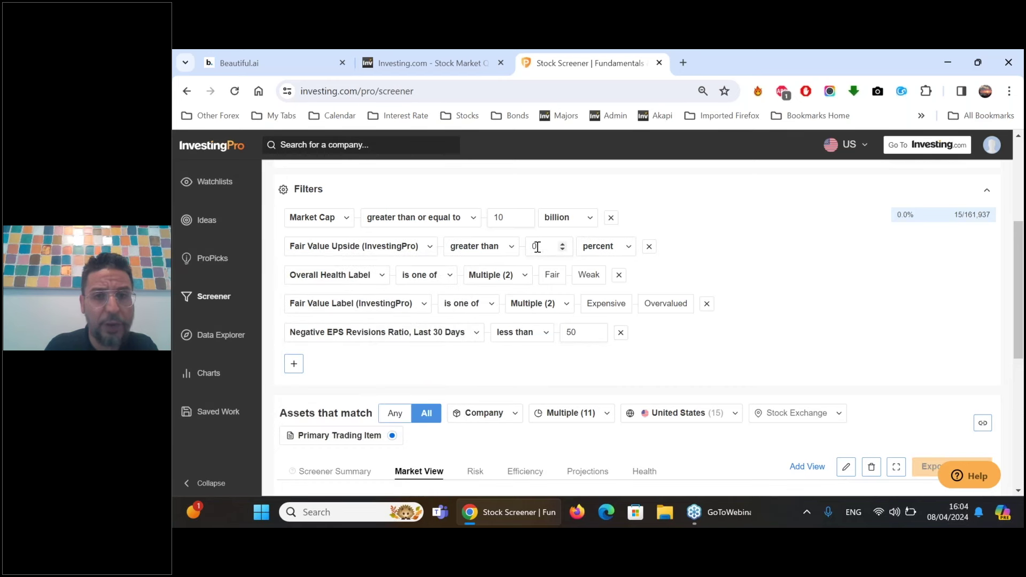
pyautogui.click(750, 237)
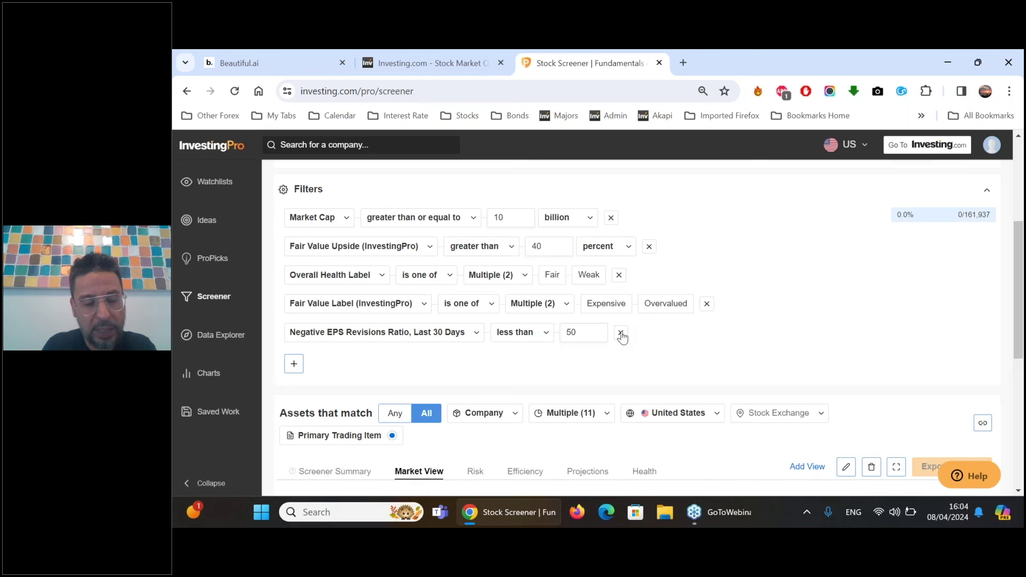
# - Remove the Negative EPS Revisions Ratio, Fair Value Label and Overall Health Label filters
pyautogui.click(620, 334)
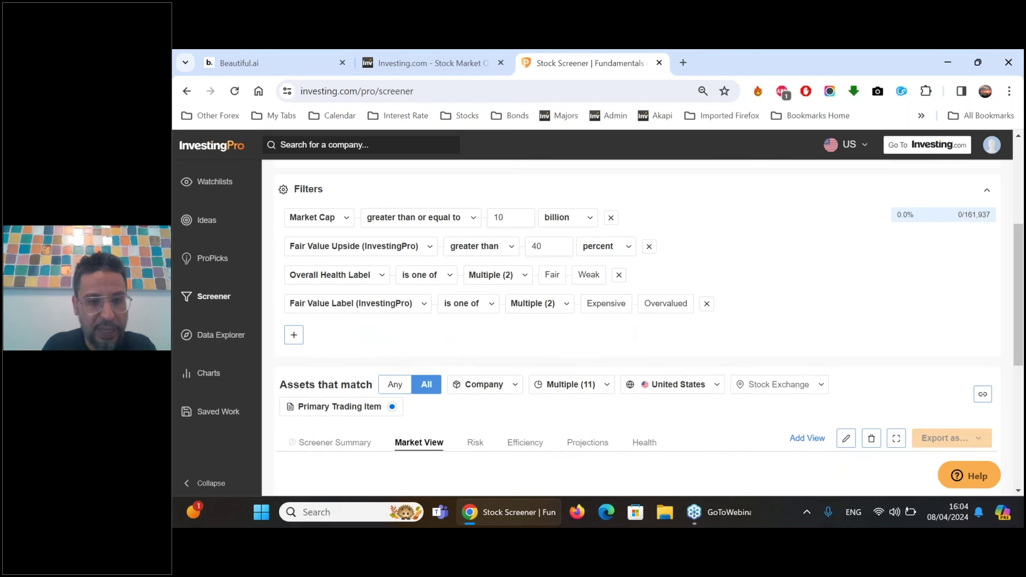
pyautogui.click(707, 304)
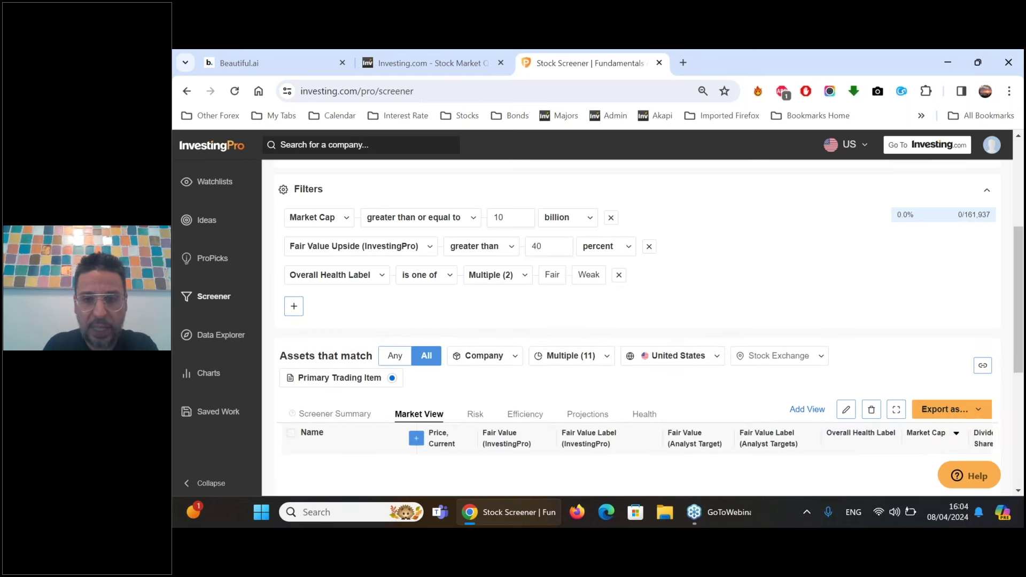
pyautogui.click(619, 275)
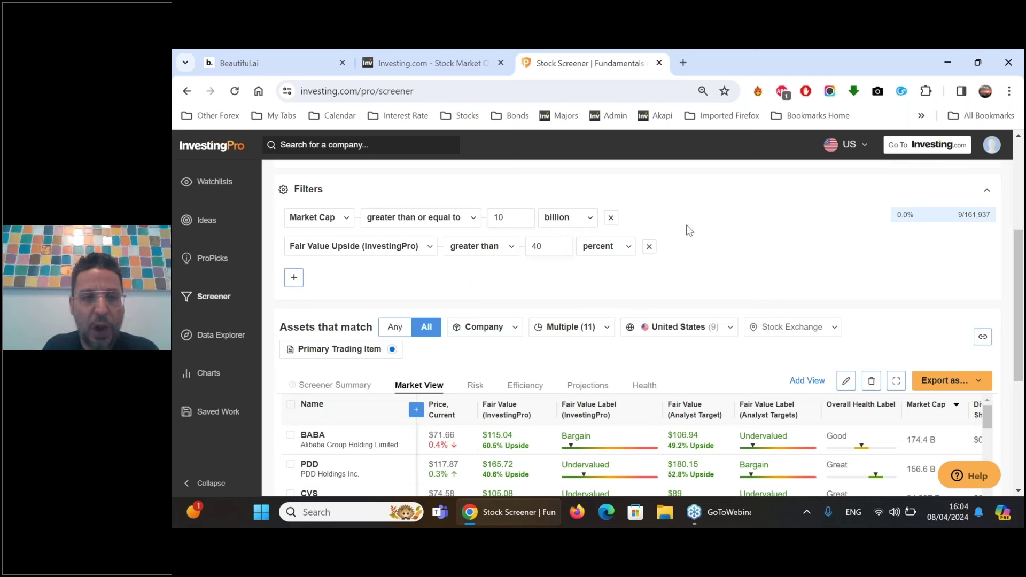
# - Expand the Market View table to full screen and review the matching undervalued companies and their fair value upside
pyautogui.scroll(-3, 689, 231)
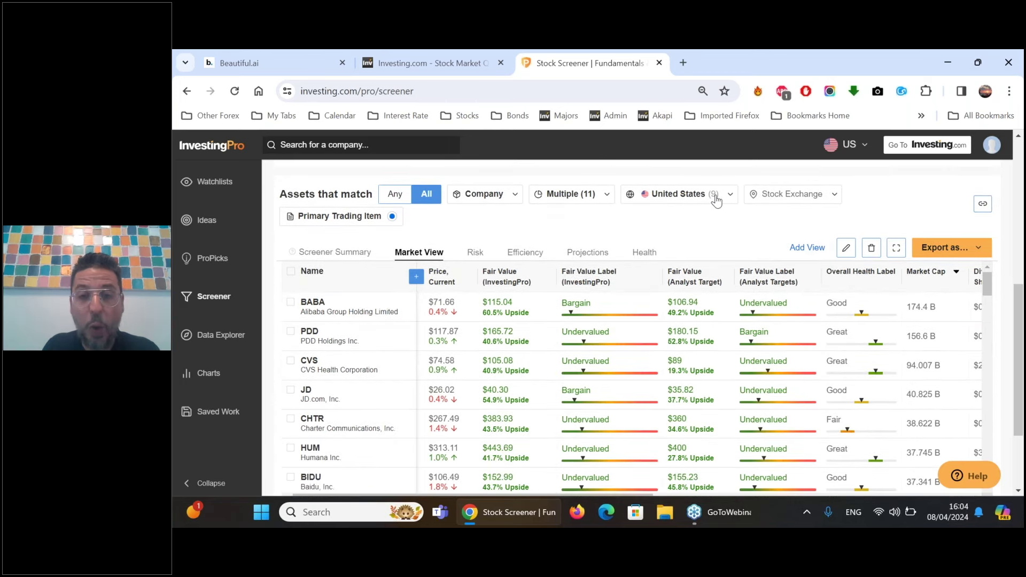
pyautogui.scroll(-2, 687, 289)
pyautogui.scroll(2, 692, 283)
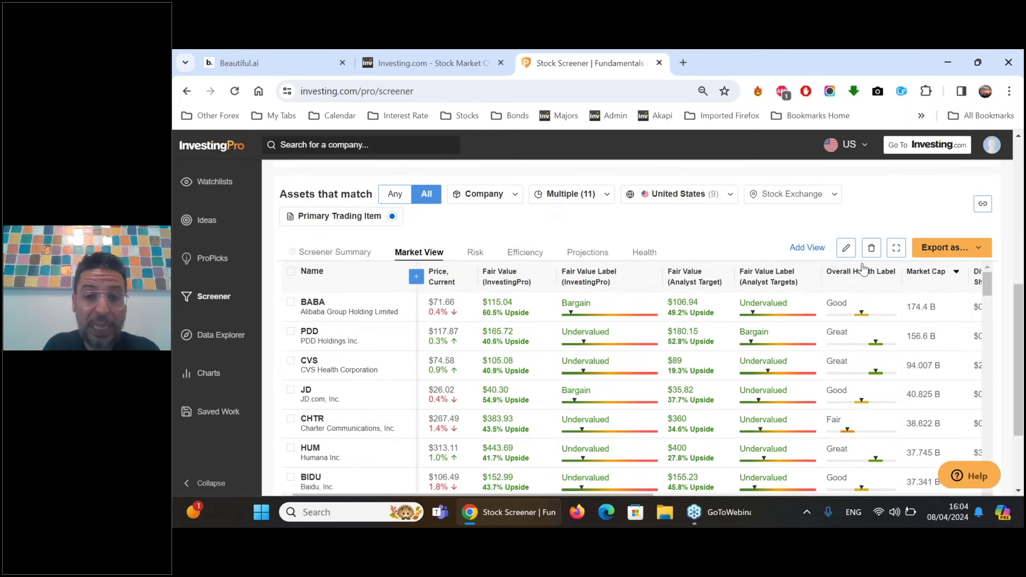
pyautogui.click(896, 248)
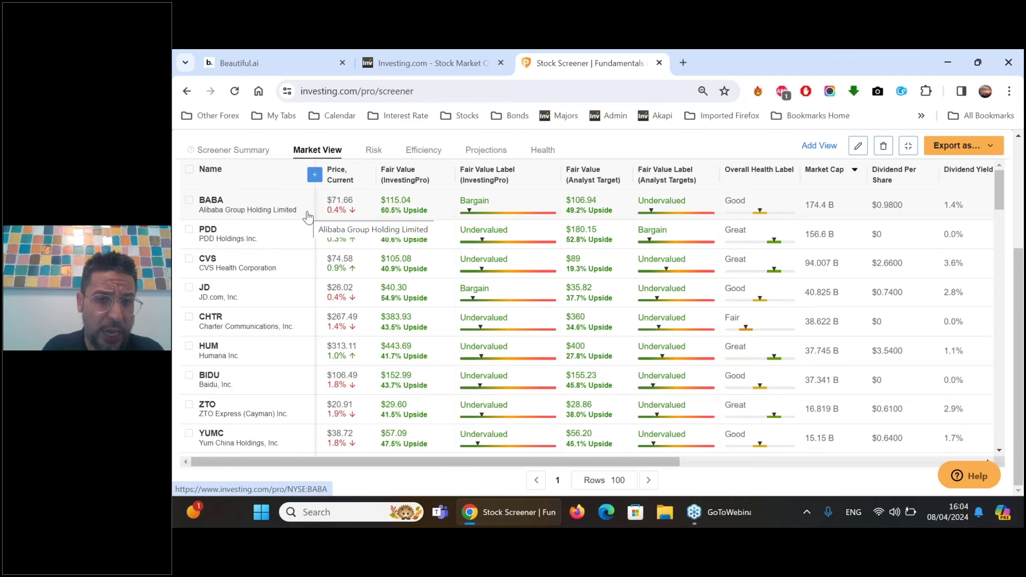
pyautogui.hotkey('ctrl', '0')
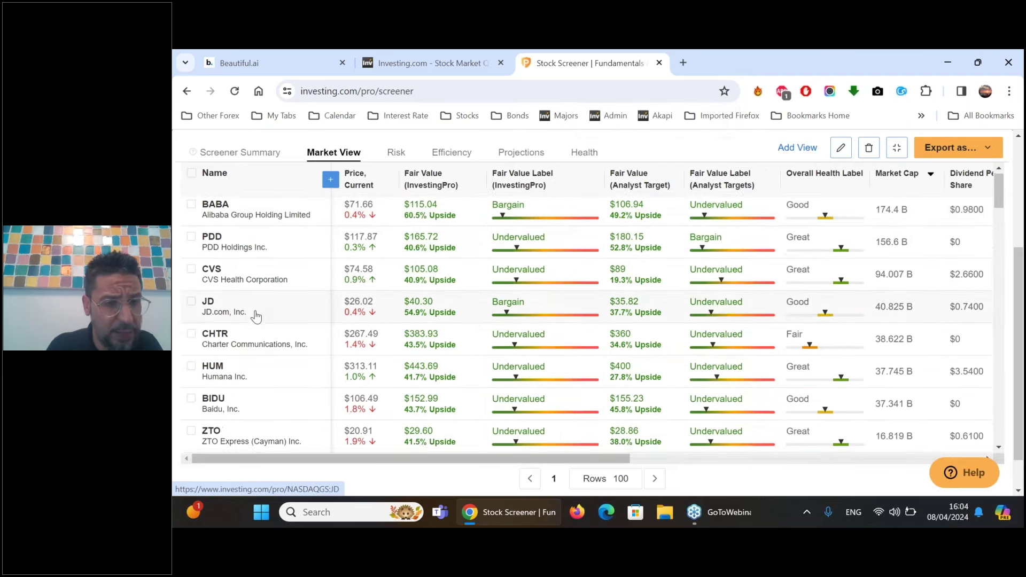
pyautogui.scroll(-1, 258, 331)
pyautogui.scroll(1, 271, 396)
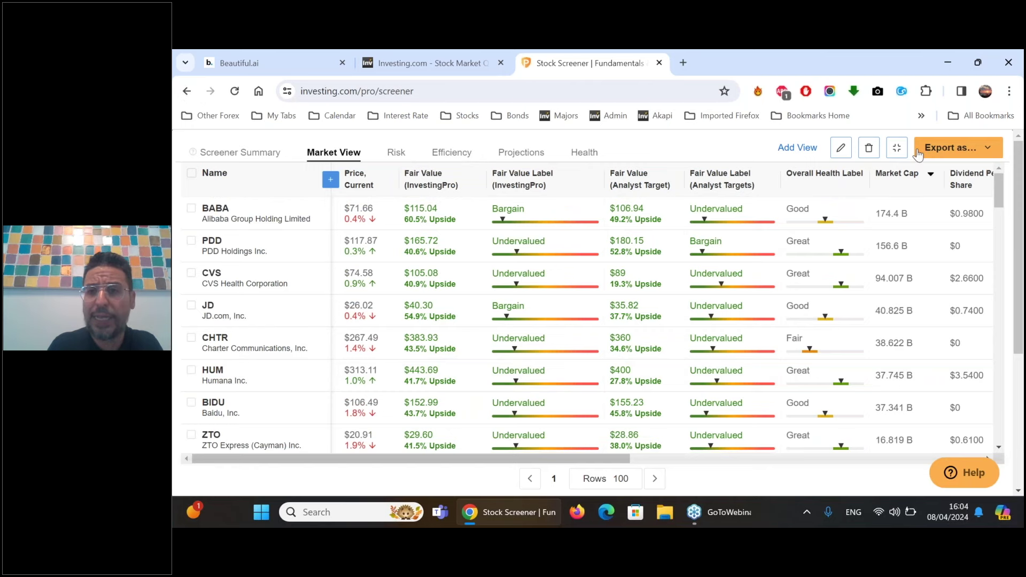
# - Exit the full-screen table and set the Fair Value Upside (InvestingPro) filter to greater than 30 percent
pyautogui.click(900, 150)
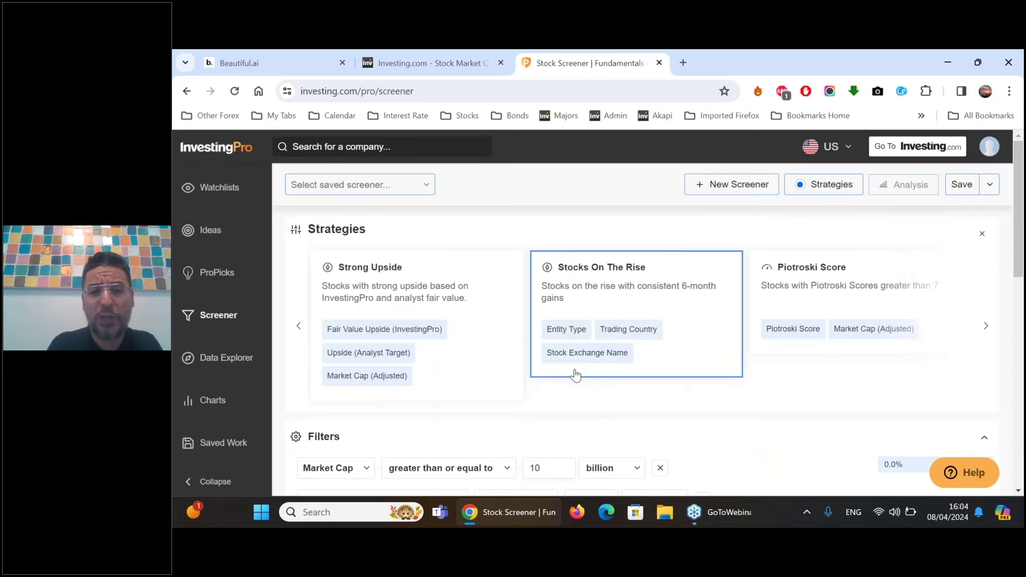
pyautogui.scroll(-2, 577, 369)
pyautogui.scroll(-1, 577, 369)
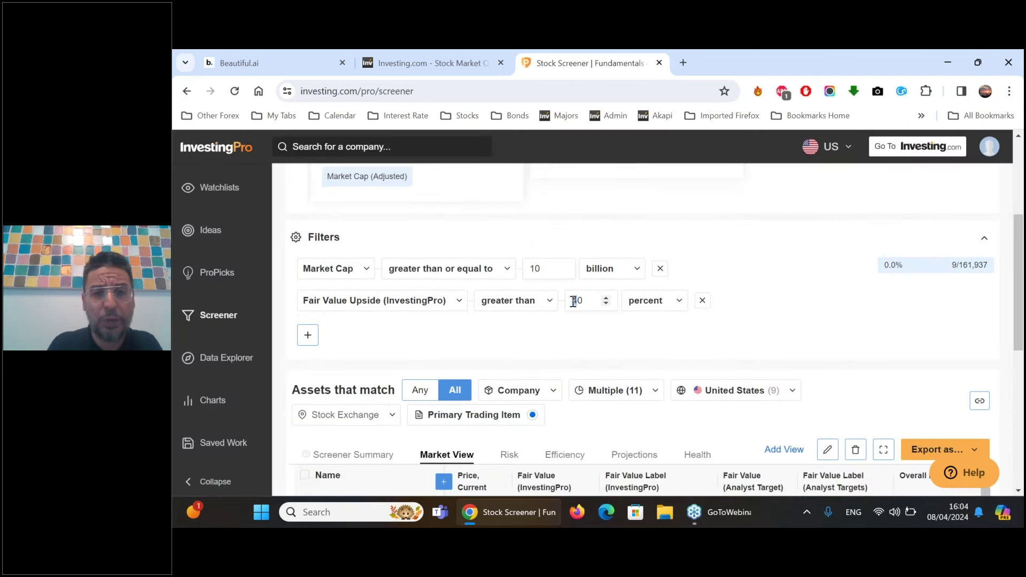
pyautogui.click(771, 310)
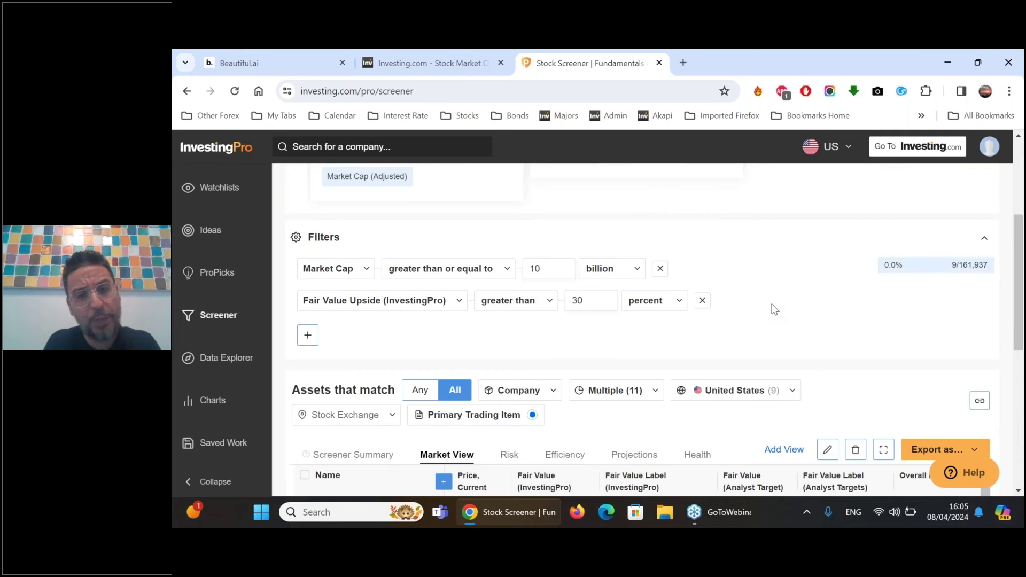
# - Expand the updated results table to full screen and open PayPal Holdings (PYPL) in a new tab
pyautogui.scroll(-2, 775, 308)
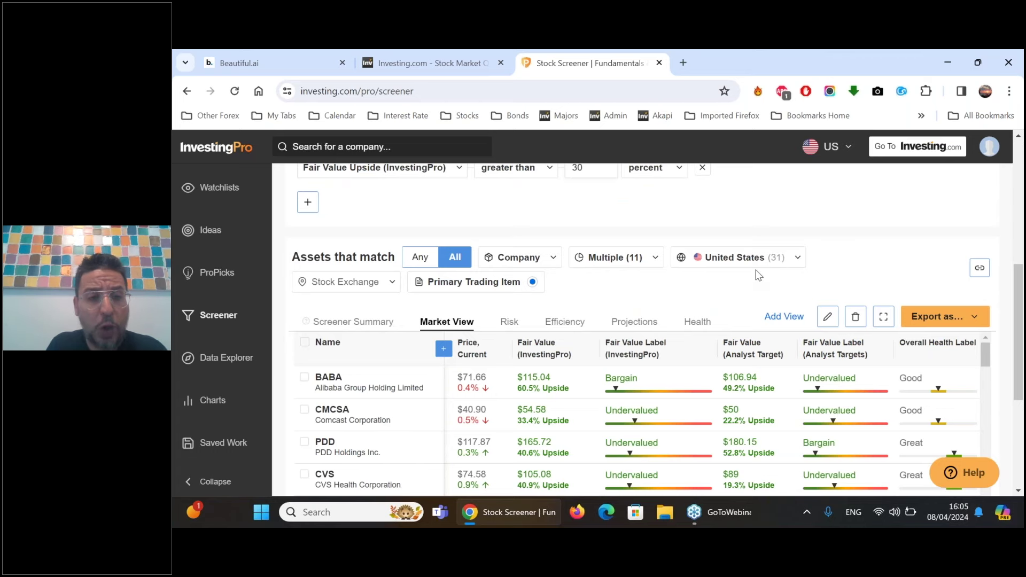
pyautogui.scroll(-2, 759, 275)
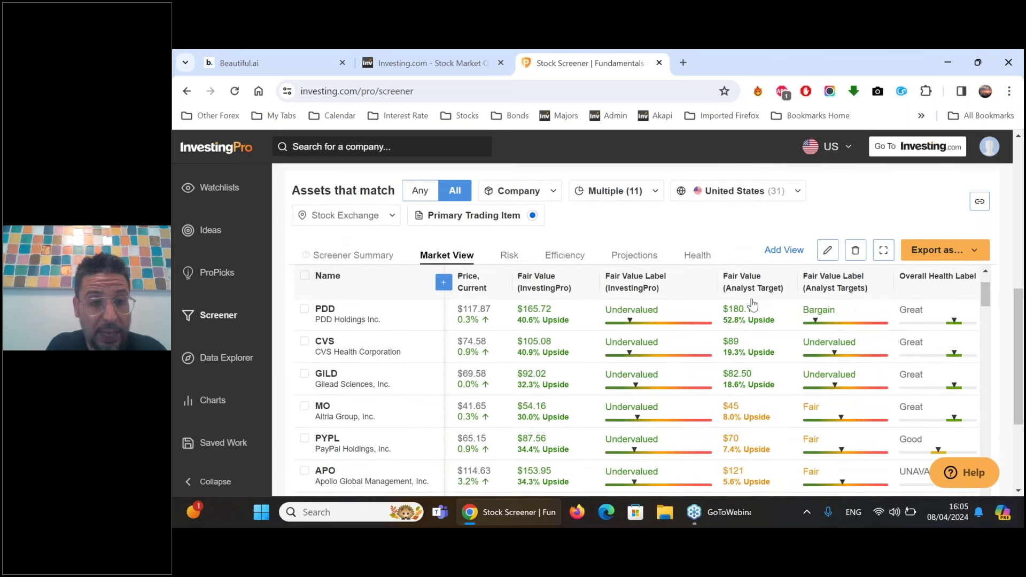
pyautogui.click(882, 252)
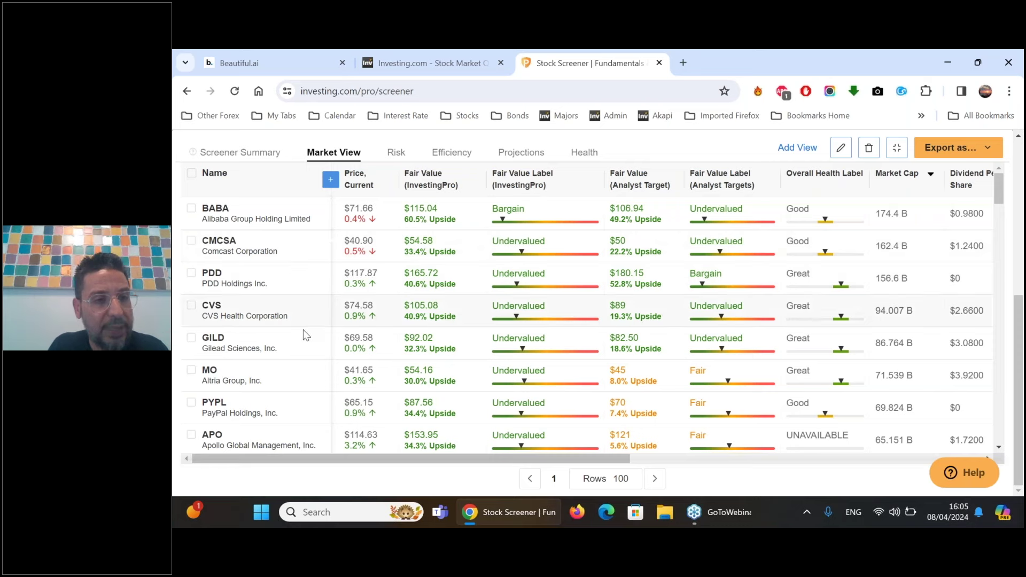
pyautogui.scroll(-1, 303, 376)
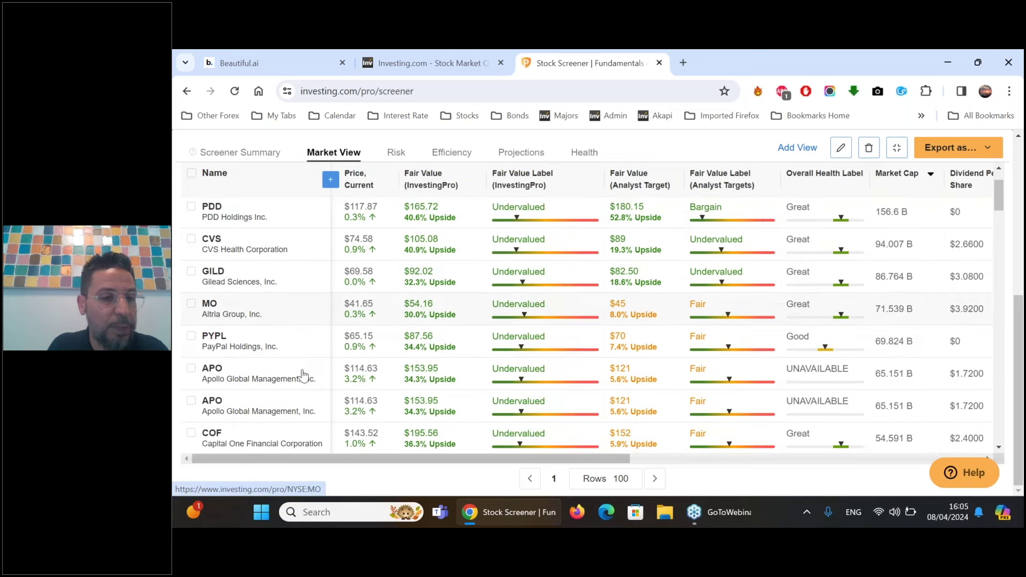
pyautogui.scroll(-1, 305, 349)
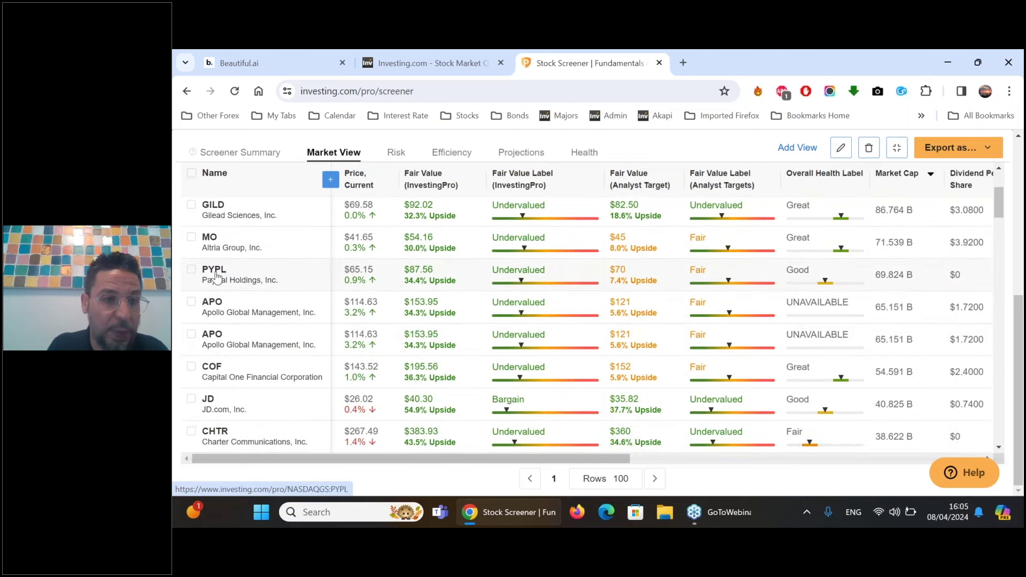
pyautogui.rightClick(216, 276)
pyautogui.click(240, 284)
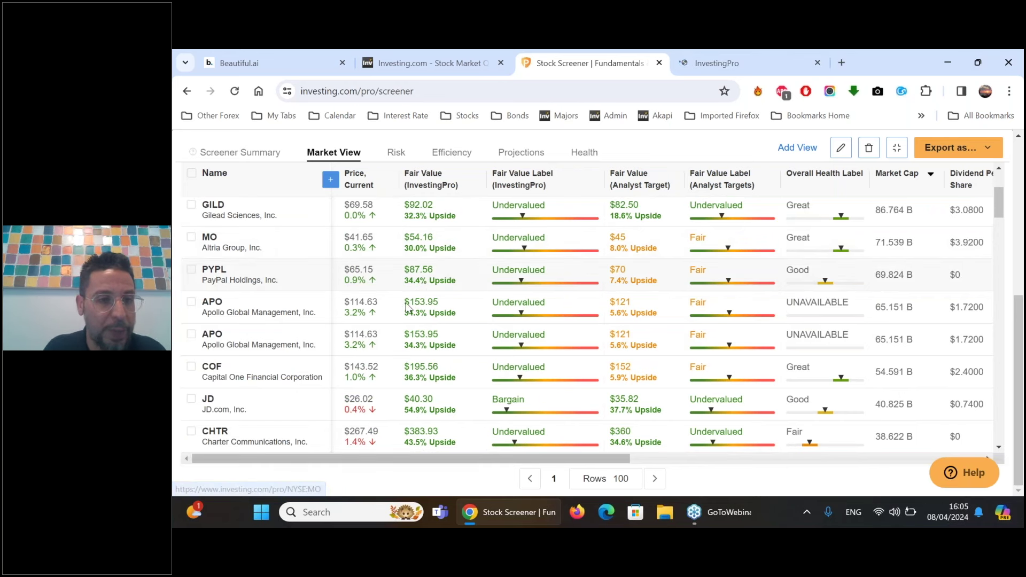
# - Open State Street Corporation (STT) from the results in a new tab and also in the current tab
pyautogui.scroll(-1, 428, 293)
pyautogui.scroll(-3, 436, 293)
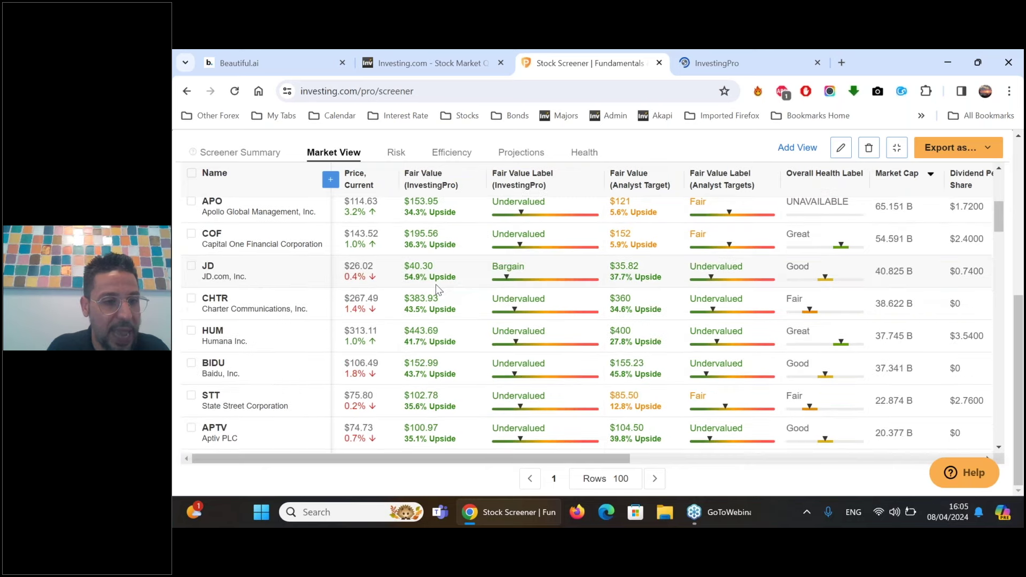
pyautogui.rightClick(212, 266)
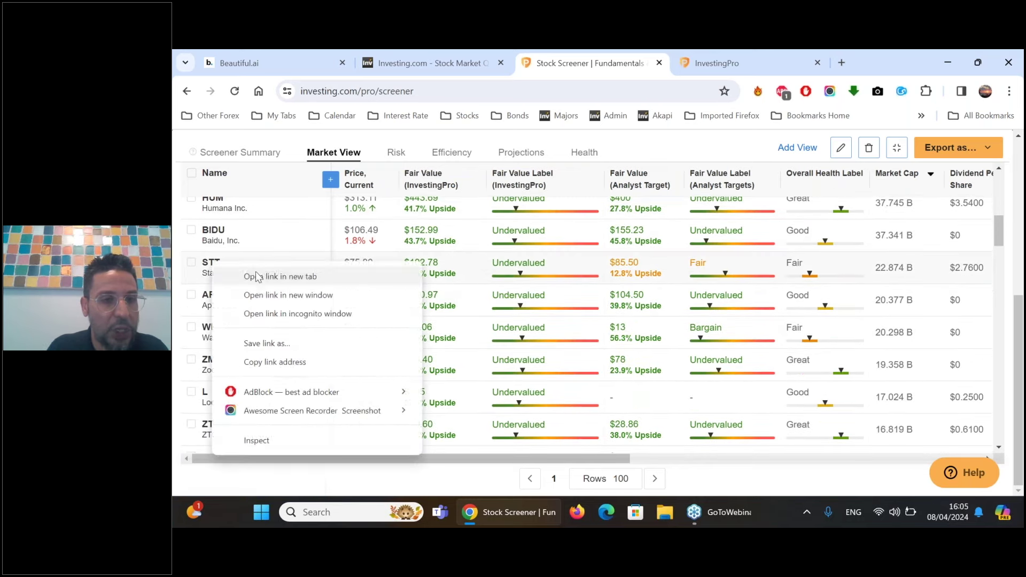
pyautogui.click(256, 274)
pyautogui.click(450, 281)
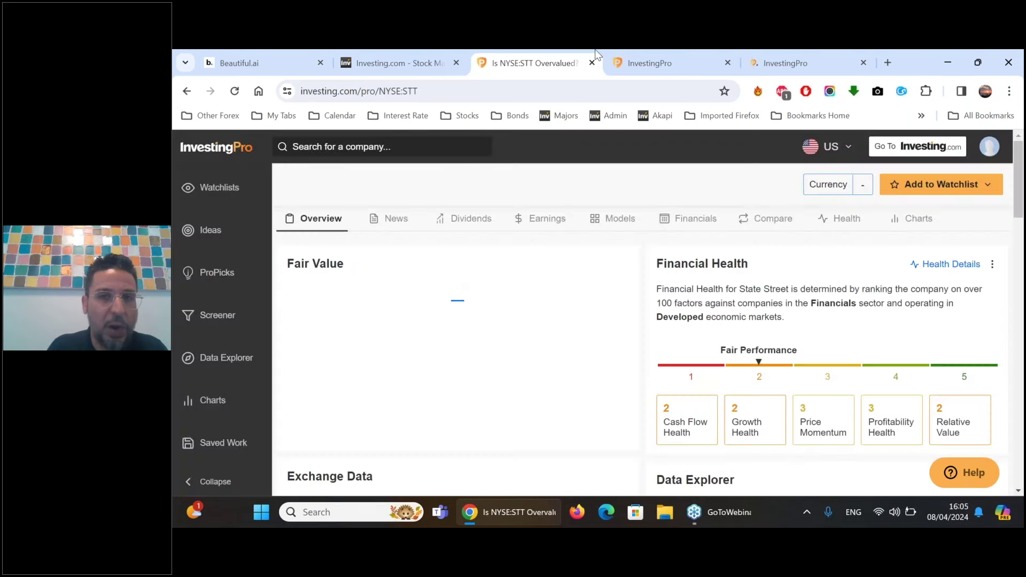
# - Return the State Street tab to the stock screener and review PayPal's fair value and exchange data in its own tab
pyautogui.click(187, 91)
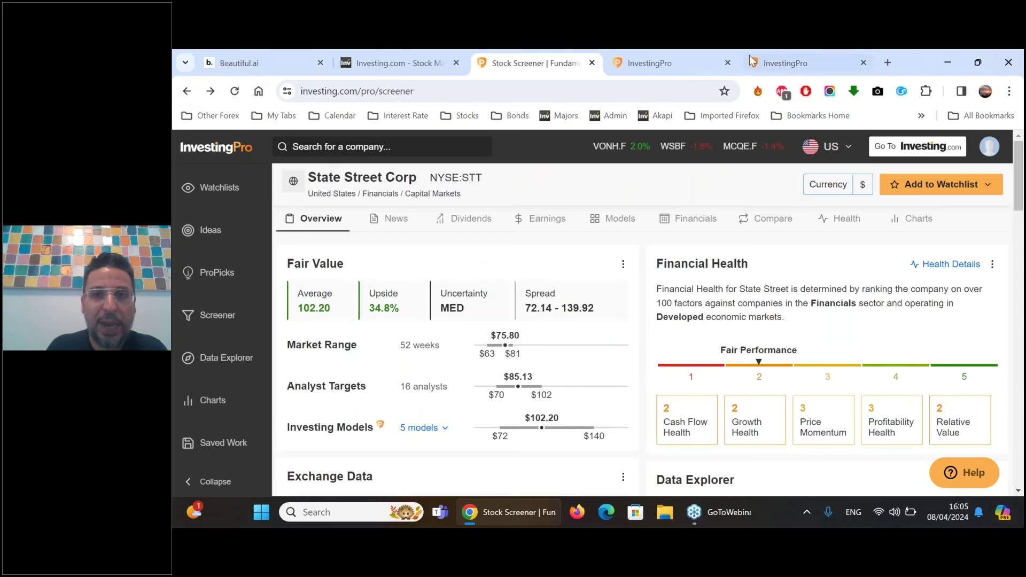
pyautogui.click(659, 64)
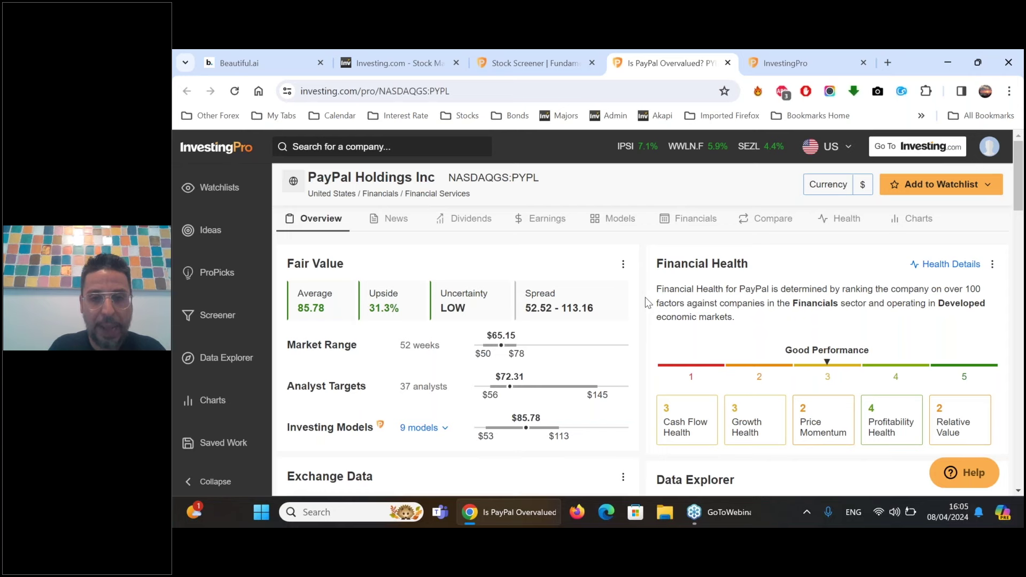
pyautogui.scroll(-3, 646, 298)
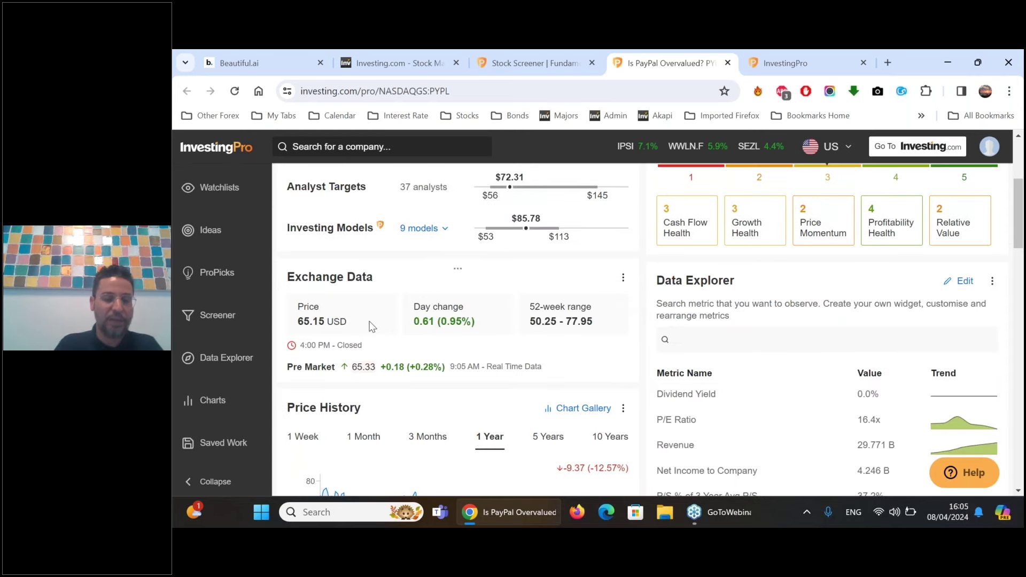
pyautogui.scroll(-1, 588, 328)
pyautogui.scroll(5, 585, 324)
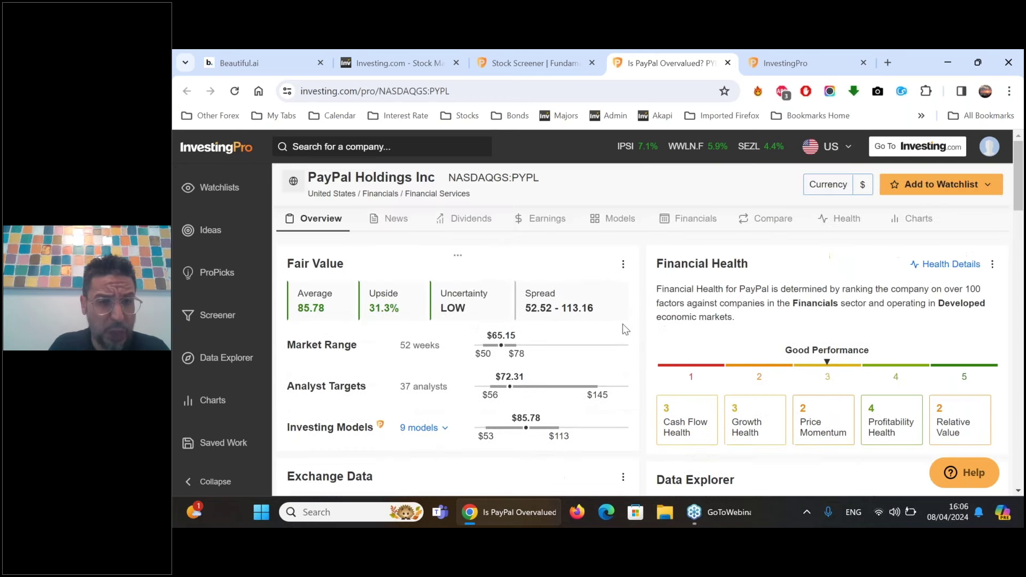
# - Expand the full list of insights in PayPal's Company Profile and review it
pyautogui.scroll(-3, 637, 315)
pyautogui.scroll(-10, 518, 375)
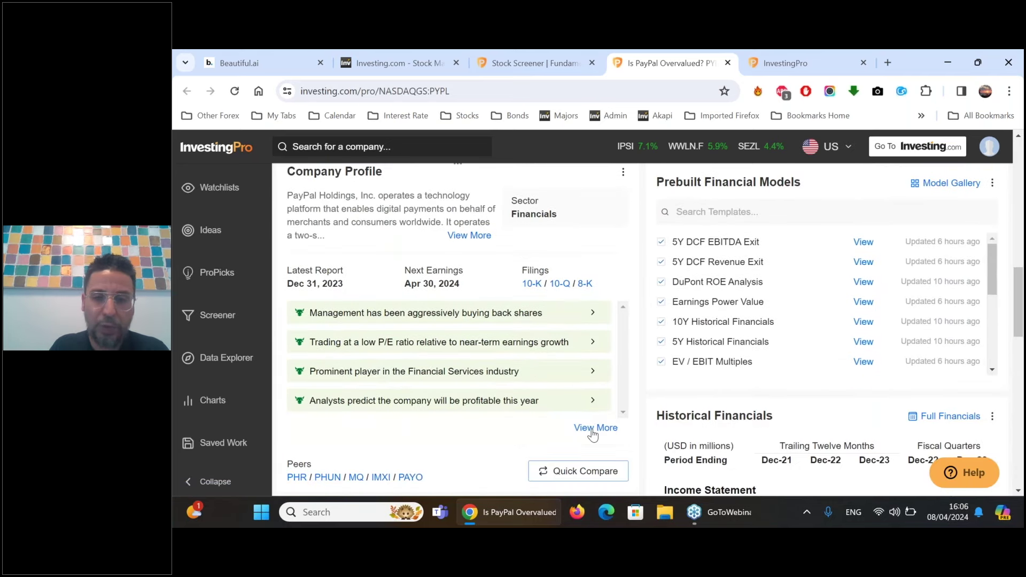
pyautogui.click(593, 430)
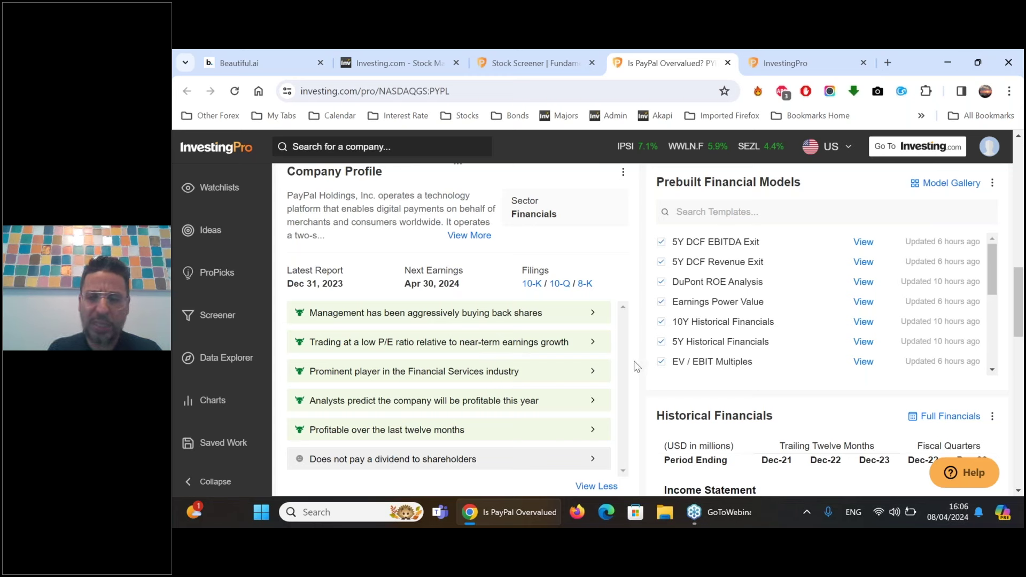
pyautogui.scroll(15, 642, 358)
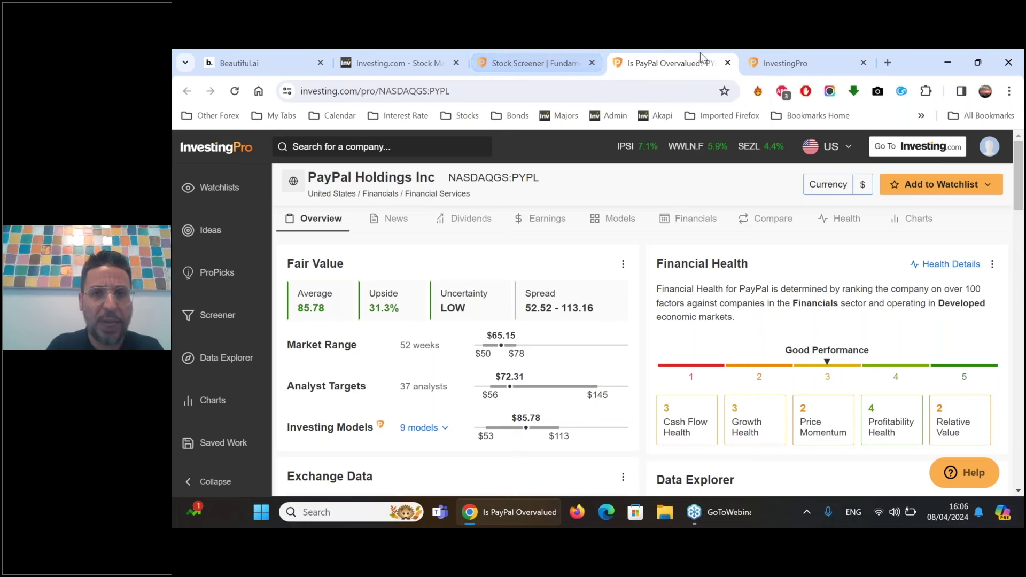
# - Close the PayPal page and show State Street's price history for 3 Months, checking it against the fair value figures
pyautogui.click(728, 63)
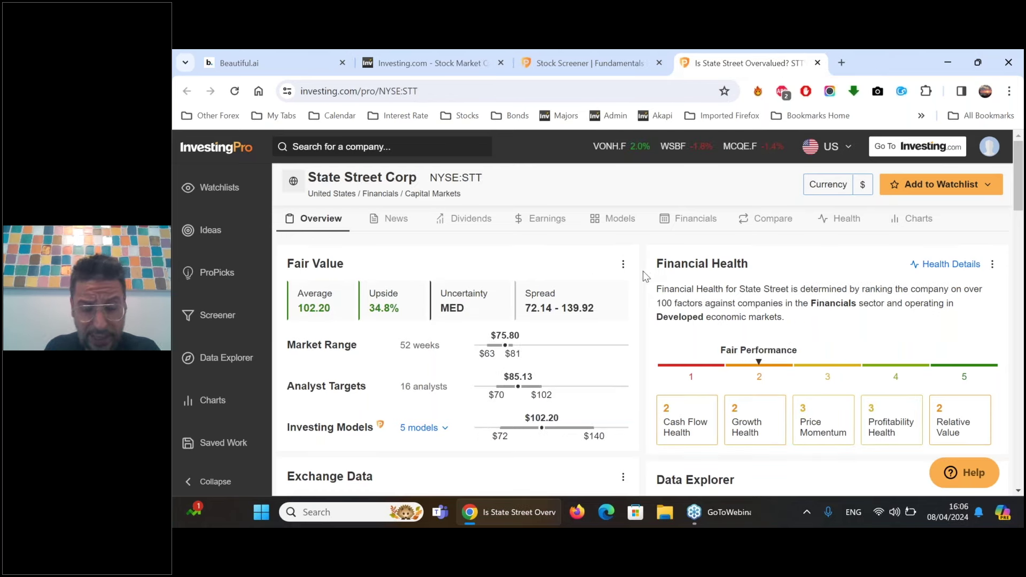
pyautogui.scroll(-6, 643, 274)
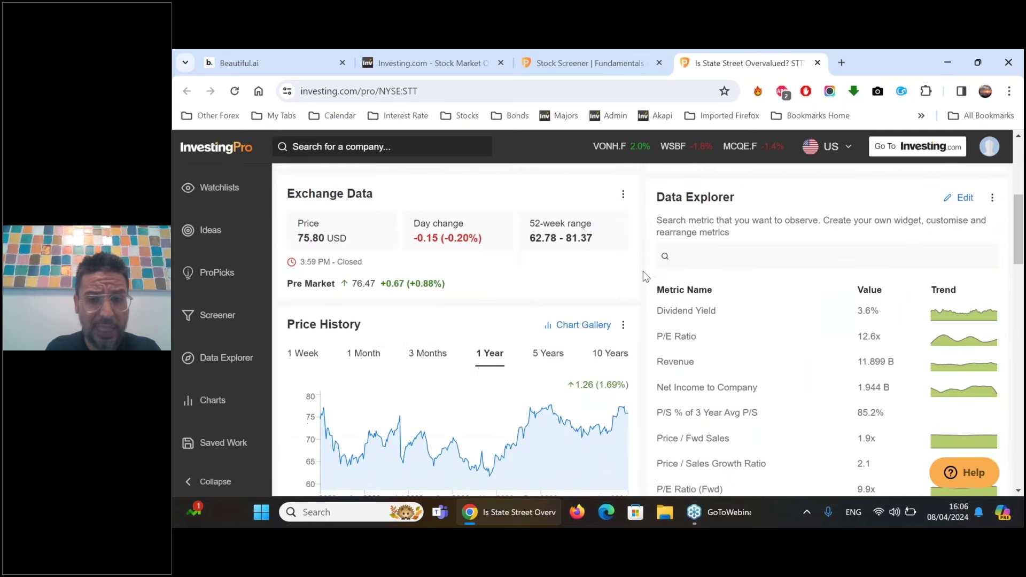
pyautogui.scroll(-1, 643, 270)
pyautogui.click(430, 238)
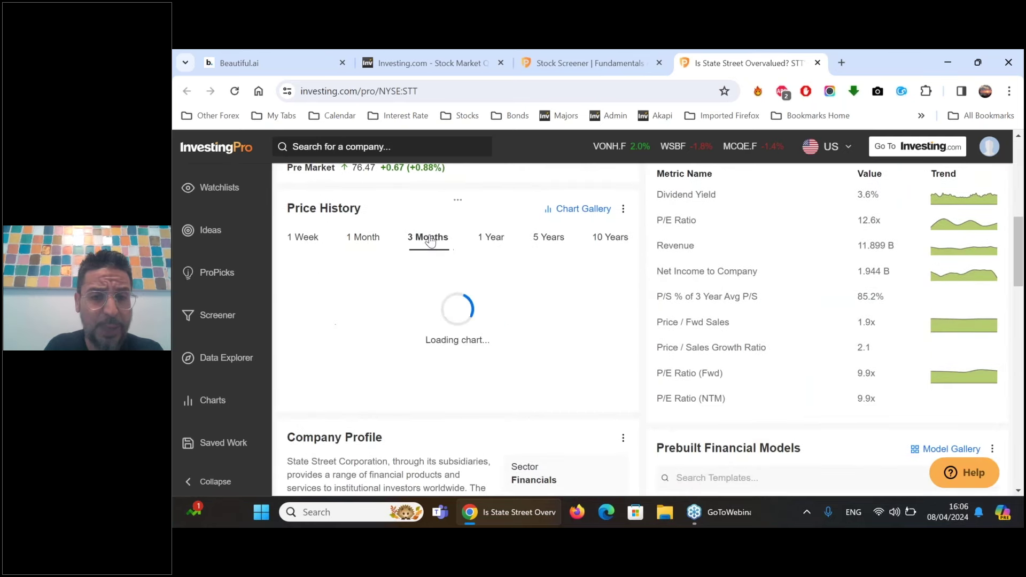
pyautogui.scroll(7, 662, 299)
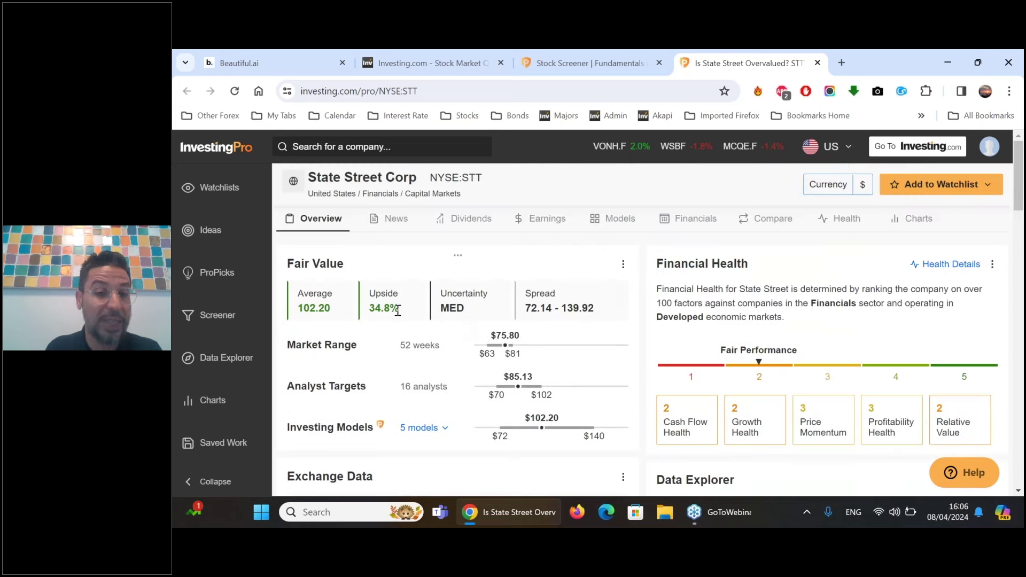
# - Expand the insights in State Street's Company Profile and read through the positive and negative points
pyautogui.scroll(-10, 397, 313)
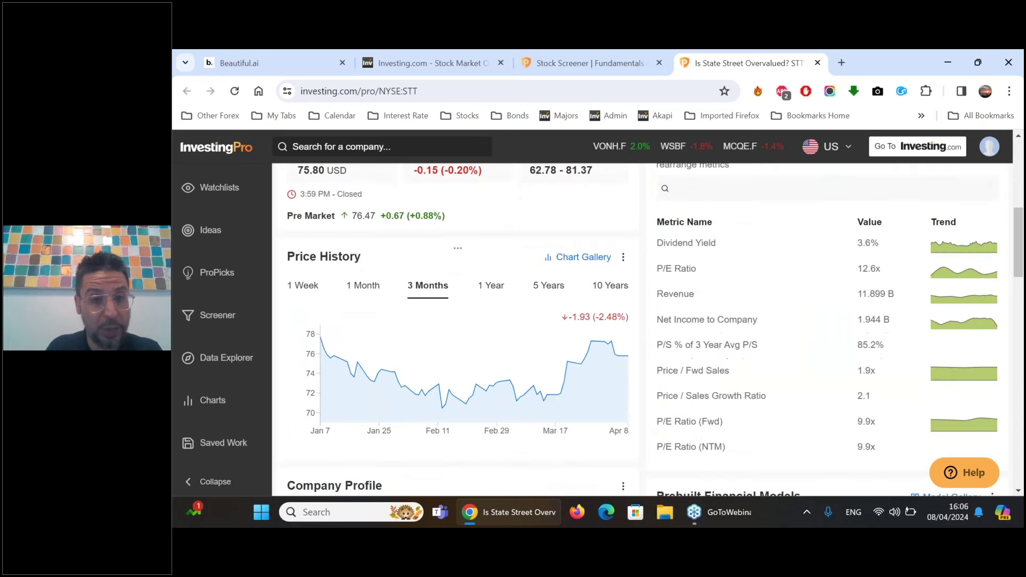
pyautogui.click(588, 439)
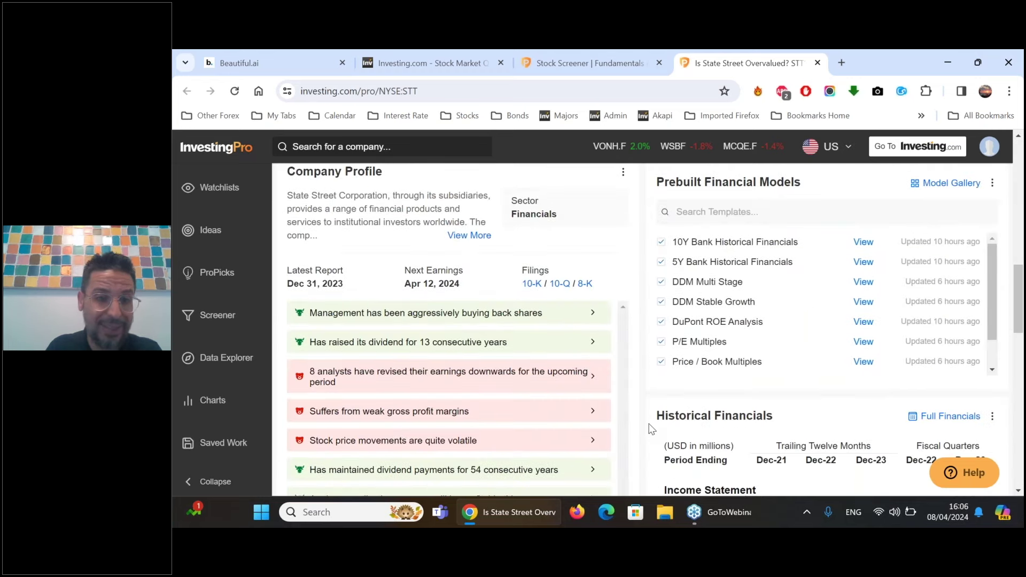
pyautogui.scroll(-1, 651, 428)
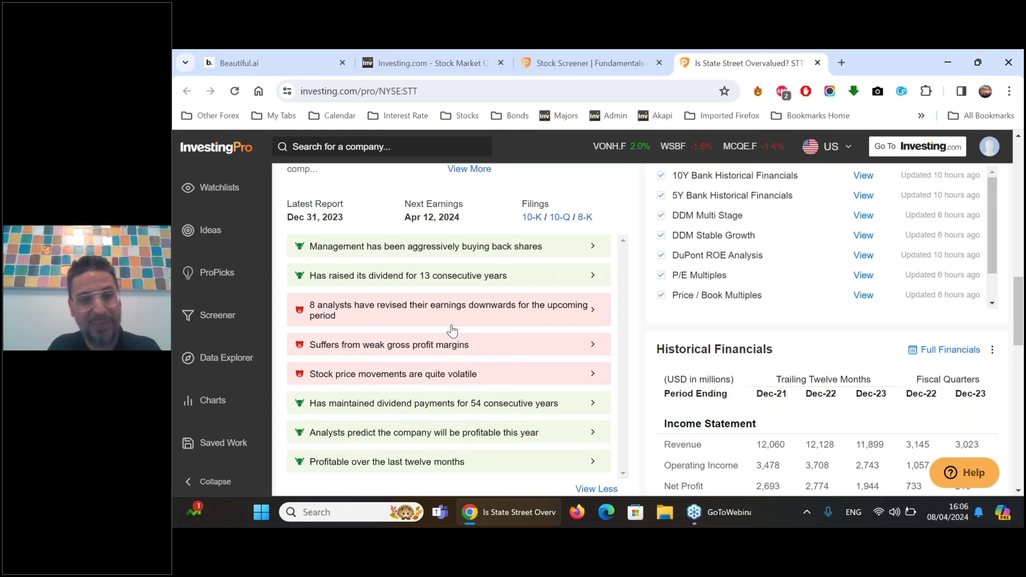
pyautogui.scroll(-1, 659, 313)
pyautogui.scroll(1, 658, 313)
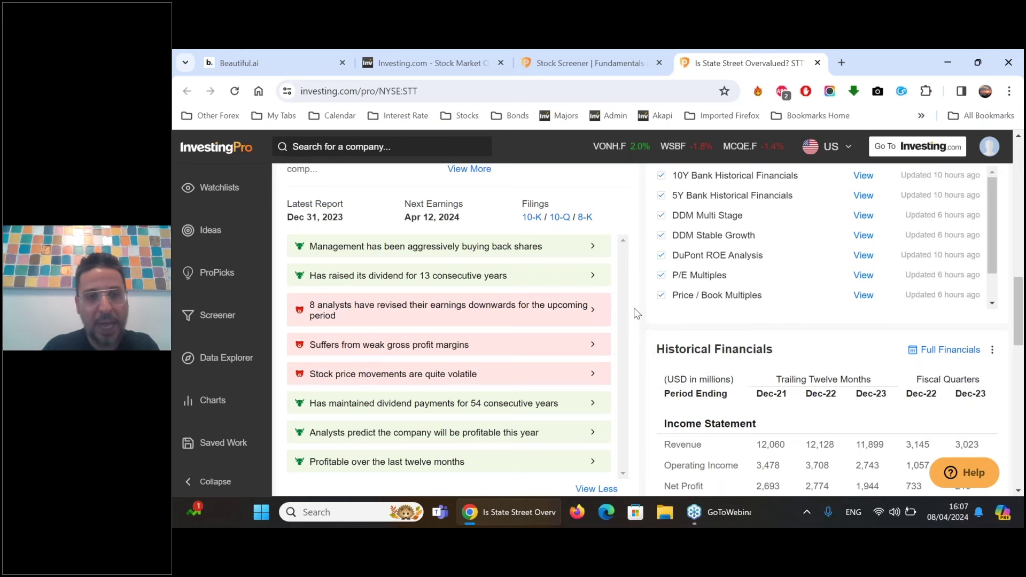
# - Close the State Street page to return to the stock screener, and switch to GoToWebinar
pyautogui.scroll(10, 637, 313)
pyautogui.click(817, 62)
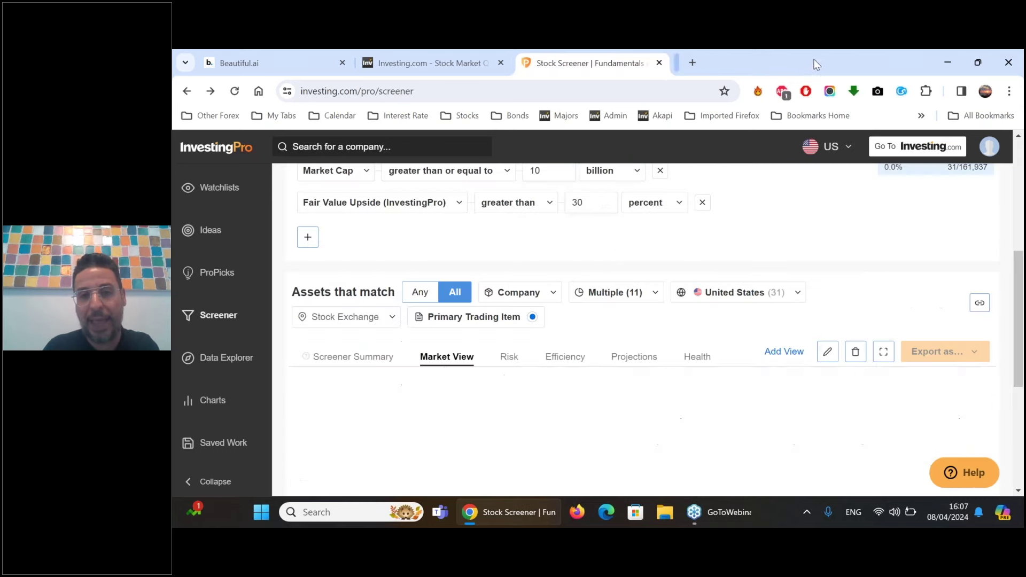
pyautogui.click(711, 512)
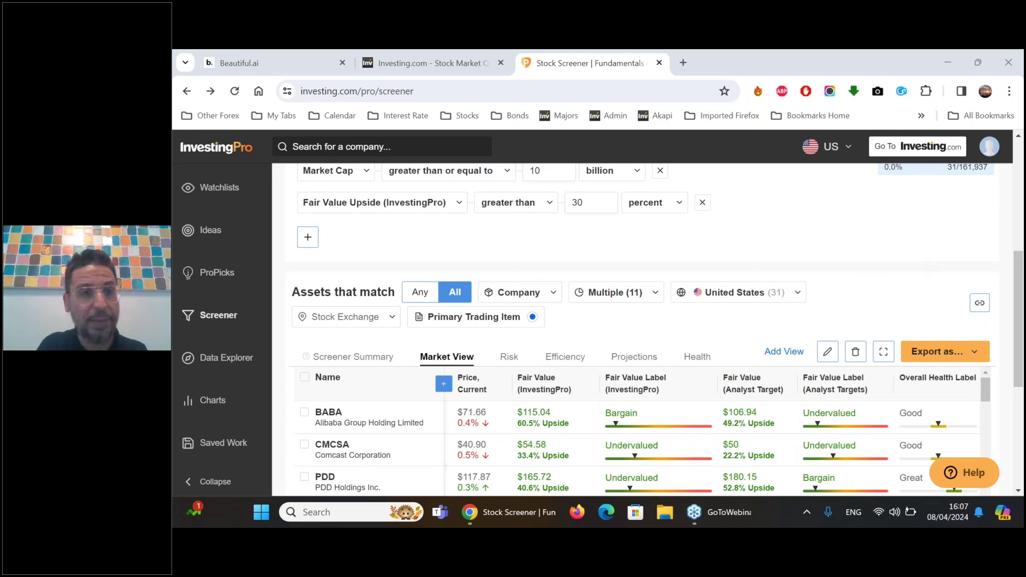
# - Search InvestingPro for "novo" and open the Novo Resources Corp. listing DB:1NO
pyautogui.click(352, 145)
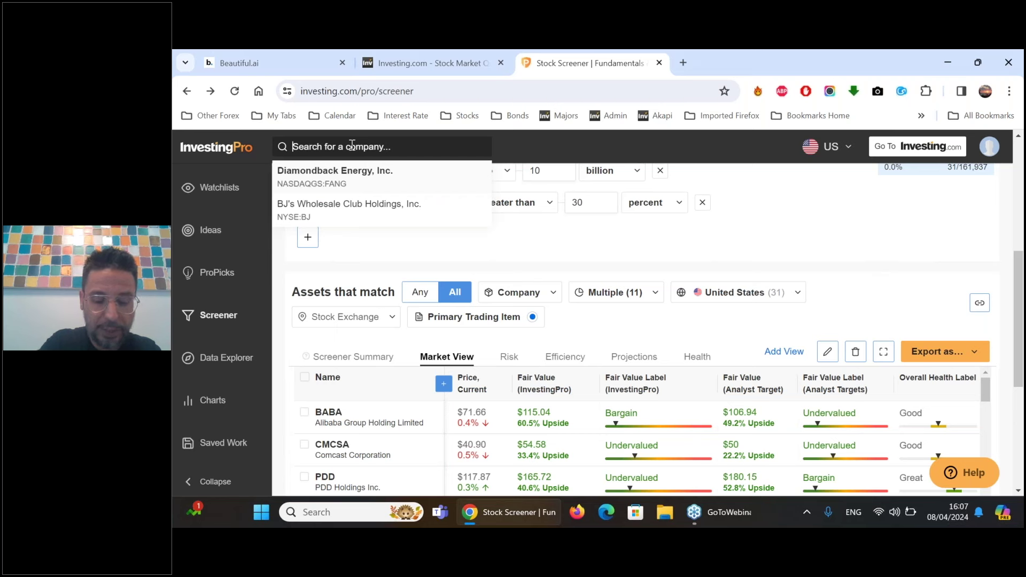
pyautogui.write('novo')
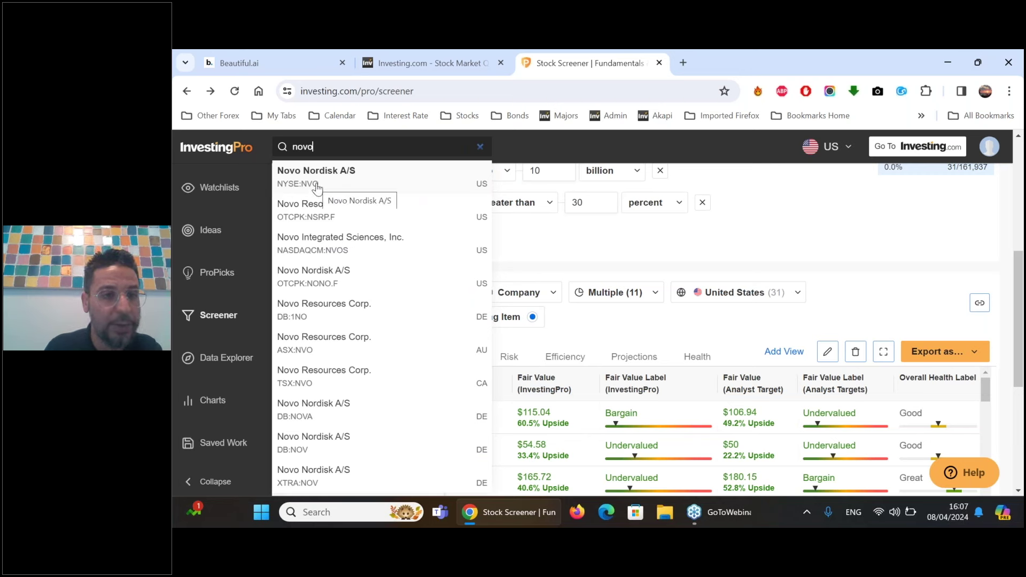
pyautogui.click(322, 309)
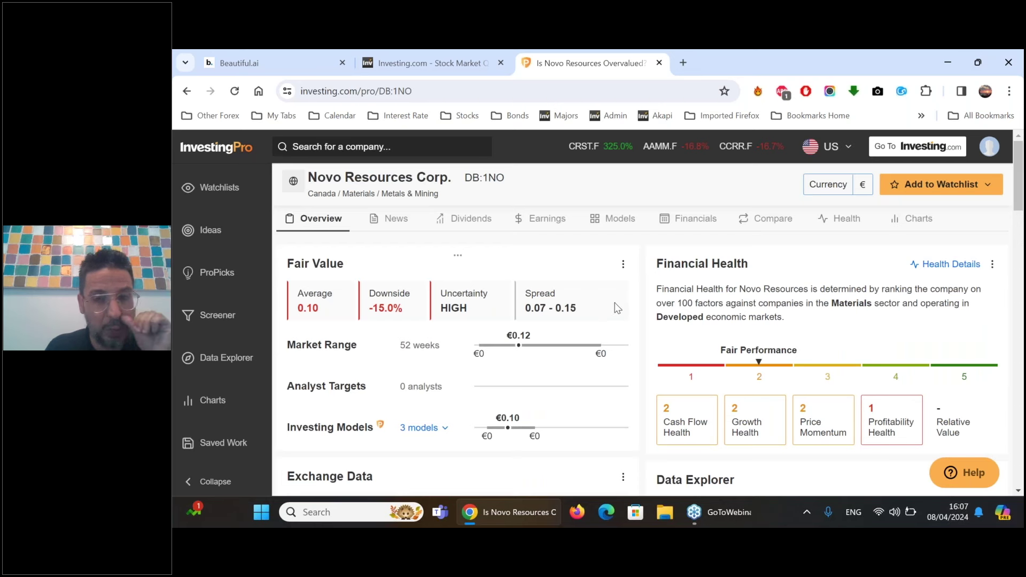
# - Show the price history of Novo Resources Corp. over 5 Years and examine its trend
pyautogui.click(340, 151)
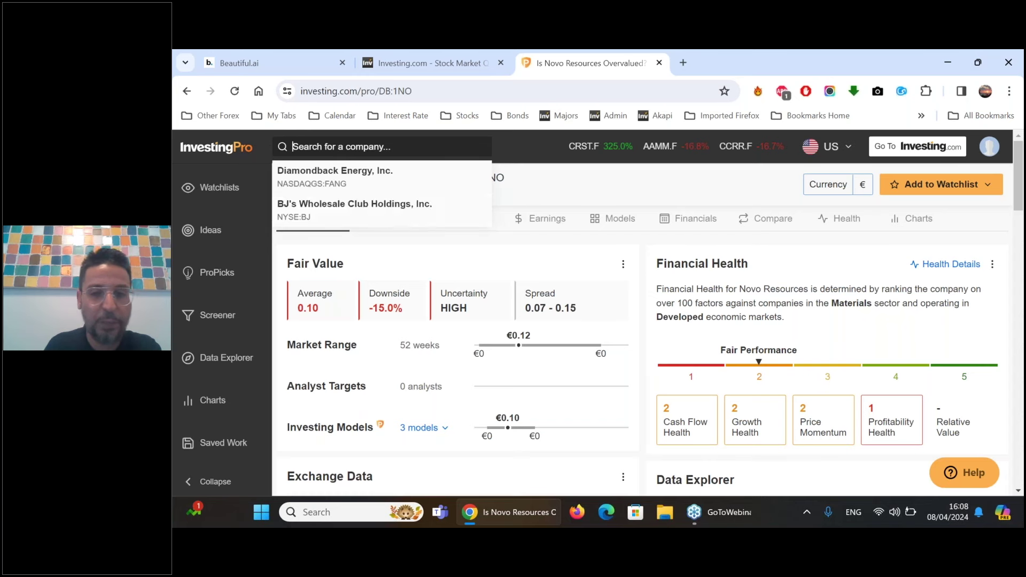
pyautogui.click(655, 411)
pyautogui.scroll(-5, 550, 289)
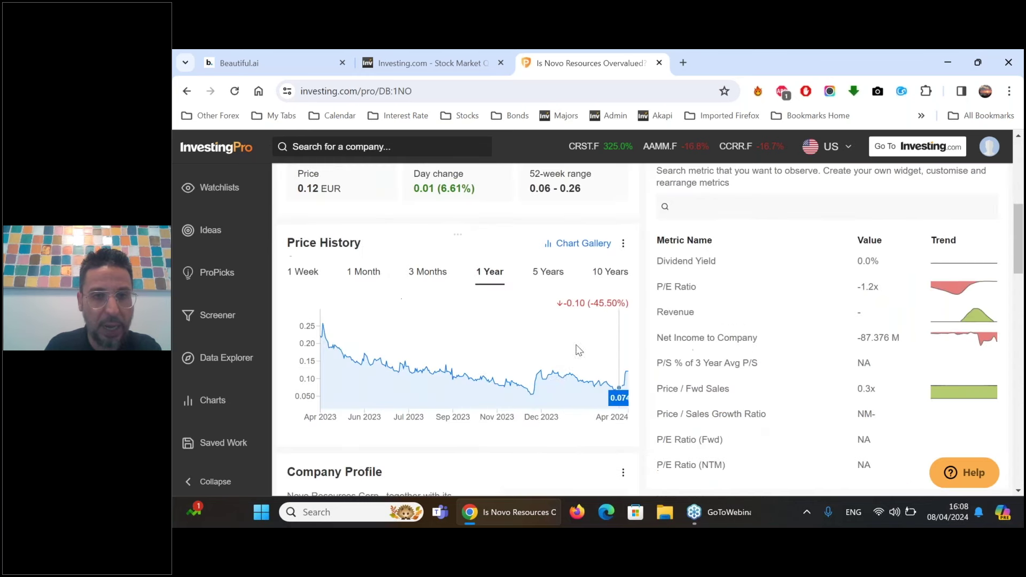
pyautogui.doubleClick(551, 282)
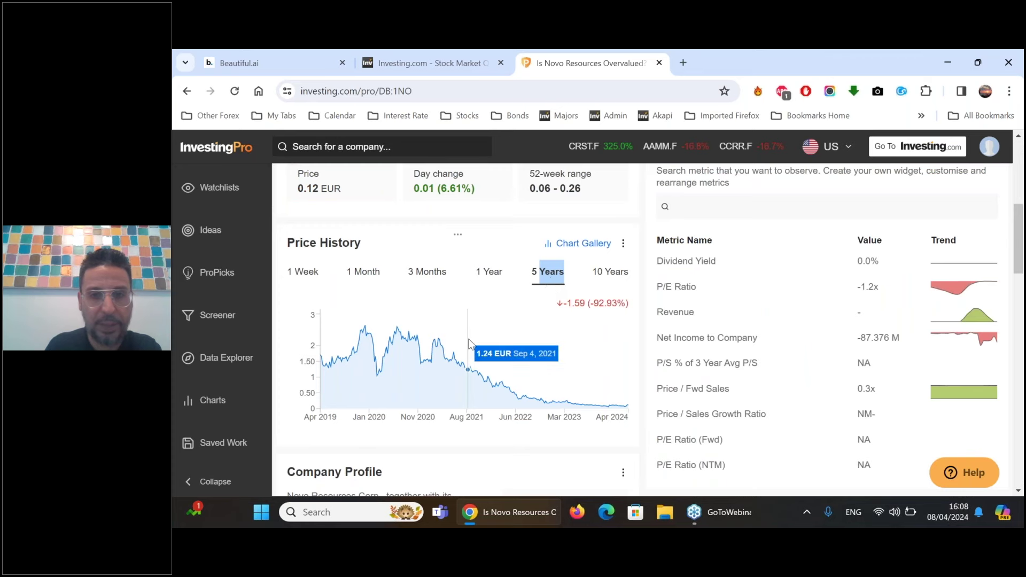
pyautogui.scroll(5, 519, 347)
# - Search again for "novo" and open the US listing of Novo Nordisk A/S (NYSE:NVO)
pyautogui.click(388, 149)
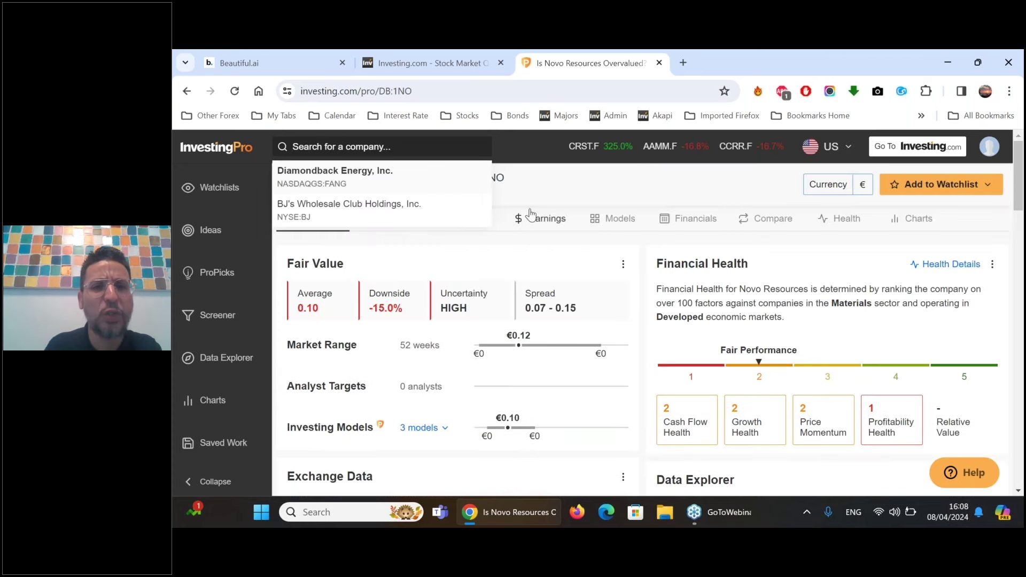
pyautogui.click(563, 245)
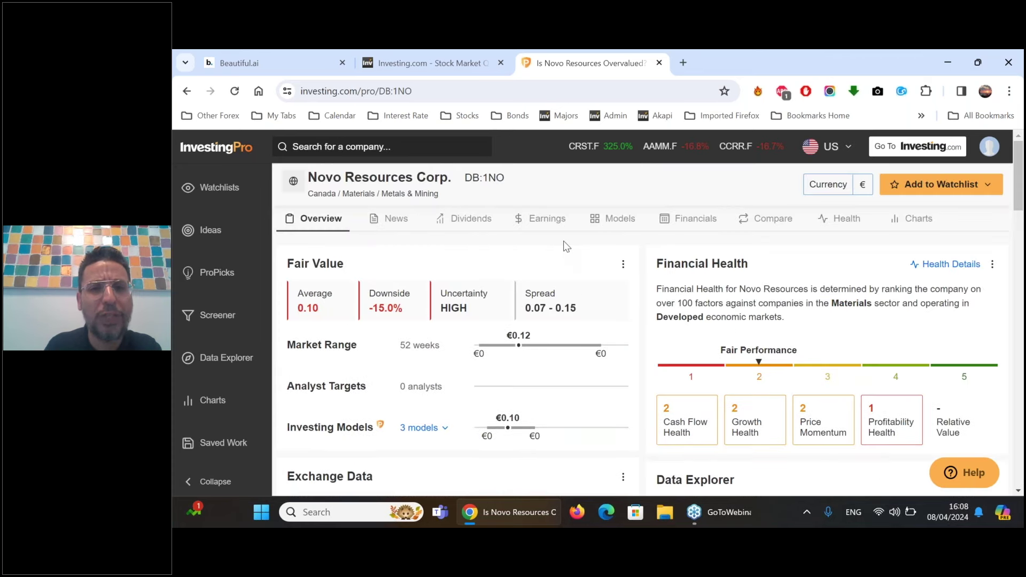
pyautogui.click(394, 146)
pyautogui.write('novo')
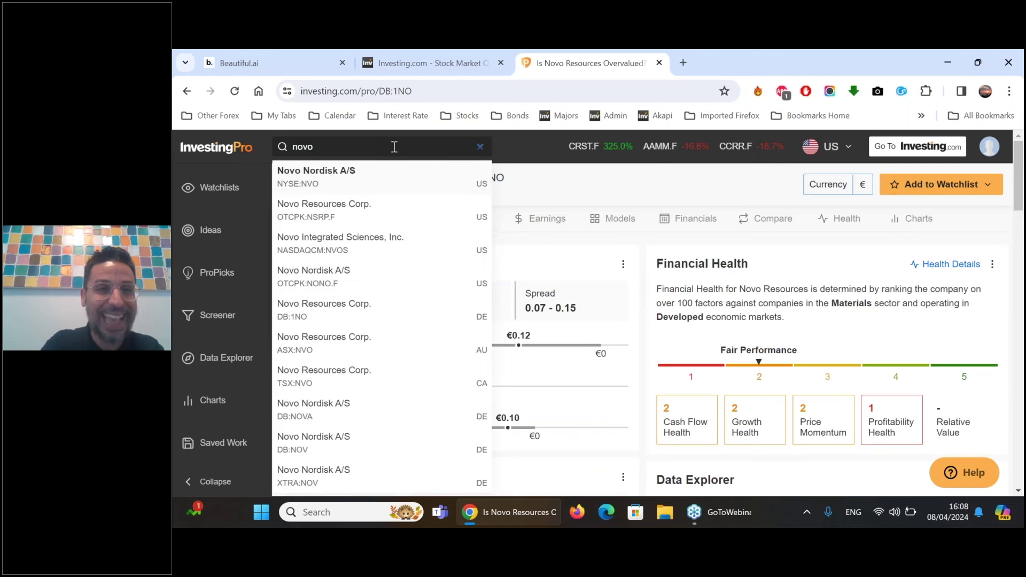
pyautogui.click(336, 177)
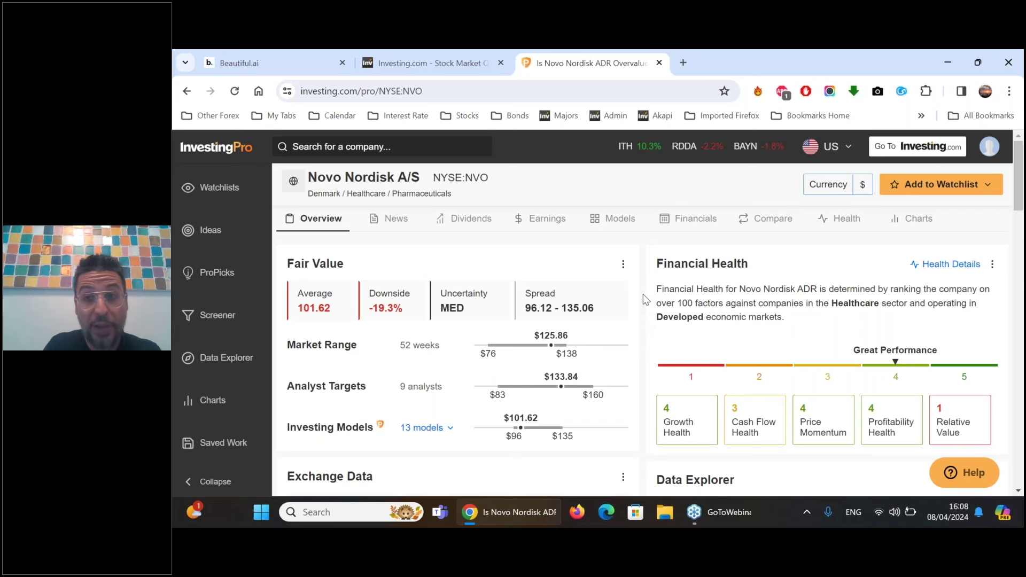
# - Examine Novo Nordisk's price history over 5 Years, 1 Year and 3 Months
pyautogui.scroll(-5, 642, 294)
pyautogui.scroll(-4, 642, 294)
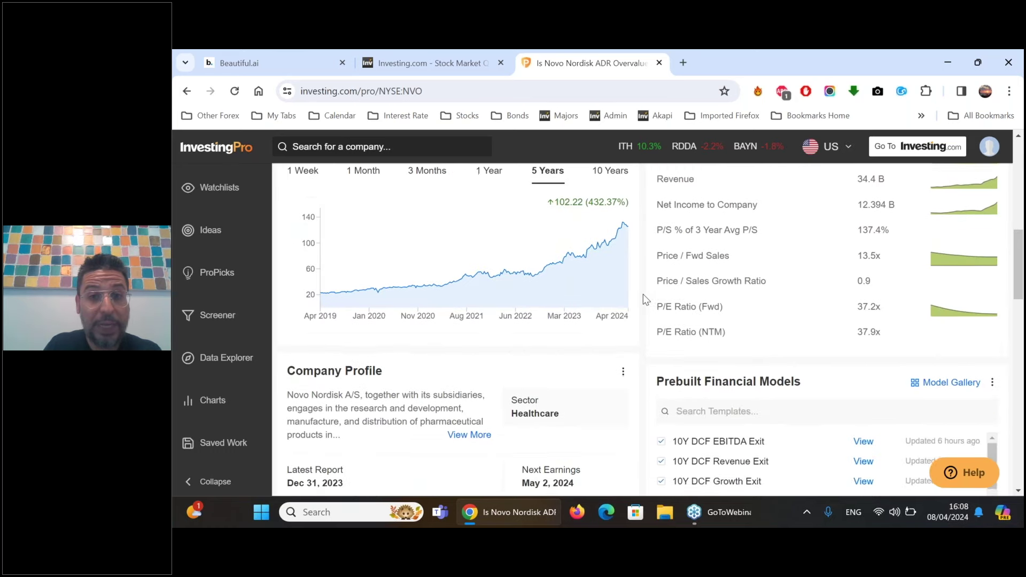
pyautogui.scroll(3, 643, 294)
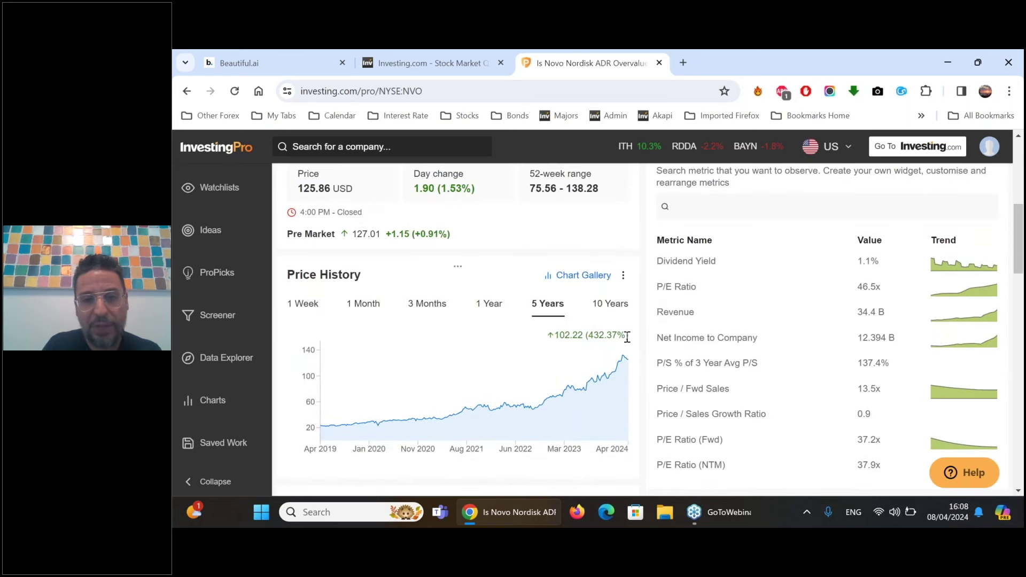
pyautogui.click(497, 313)
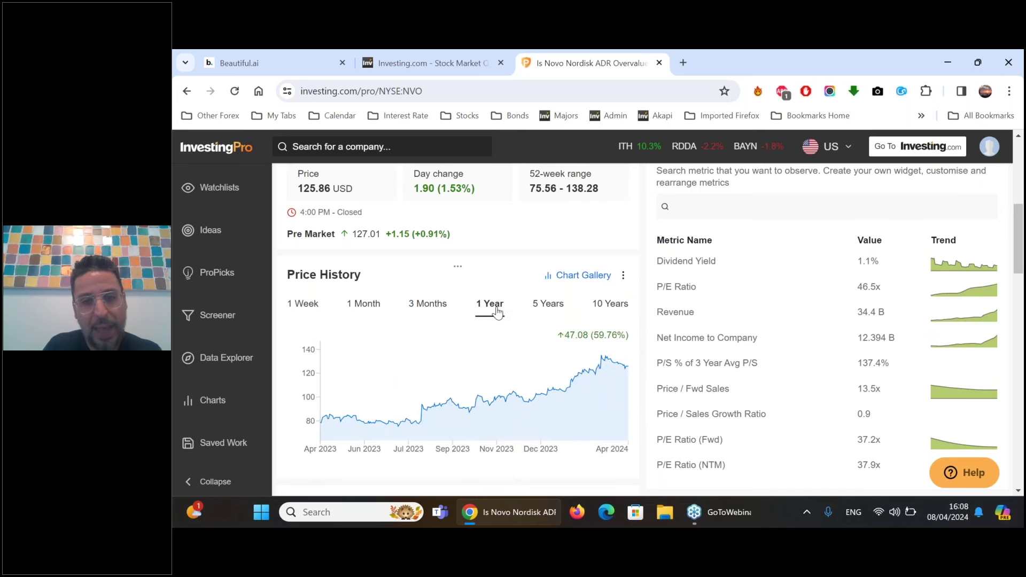
pyautogui.click(437, 308)
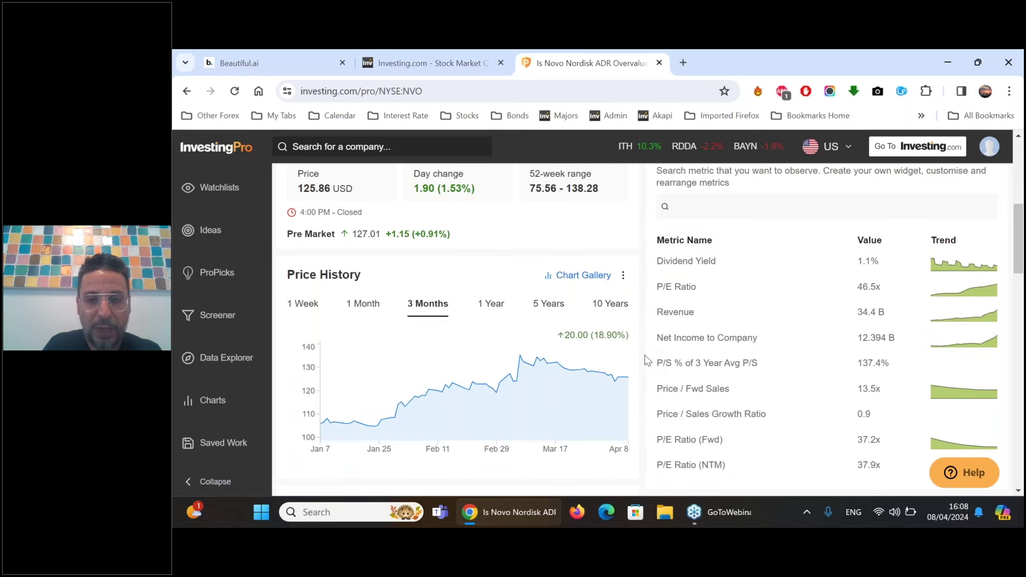
# - Expand the insights in Novo Nordisk's Company Profile and read through the extended list
pyautogui.scroll(-5, 645, 355)
pyautogui.scroll(-1, 644, 355)
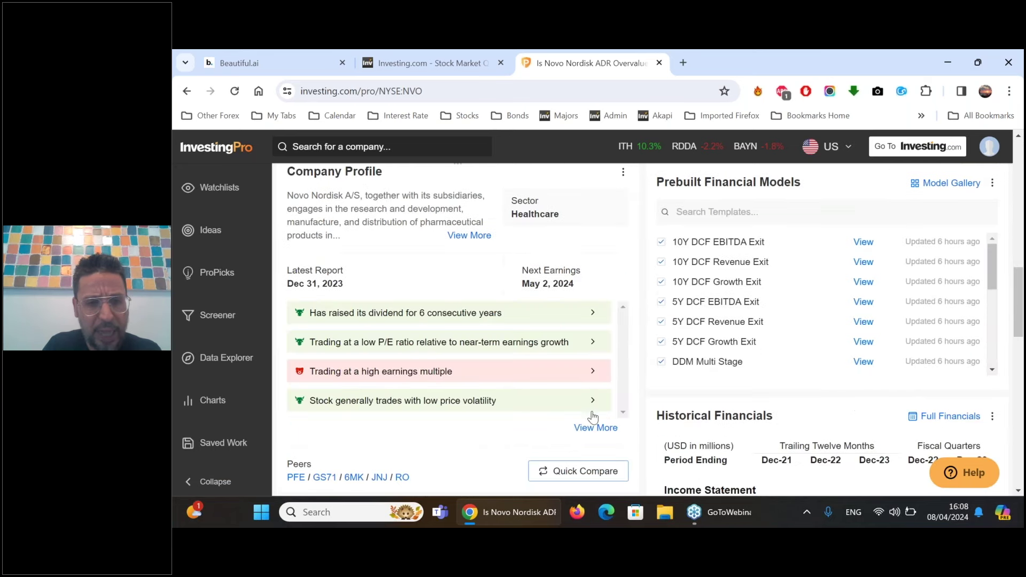
pyautogui.click(601, 425)
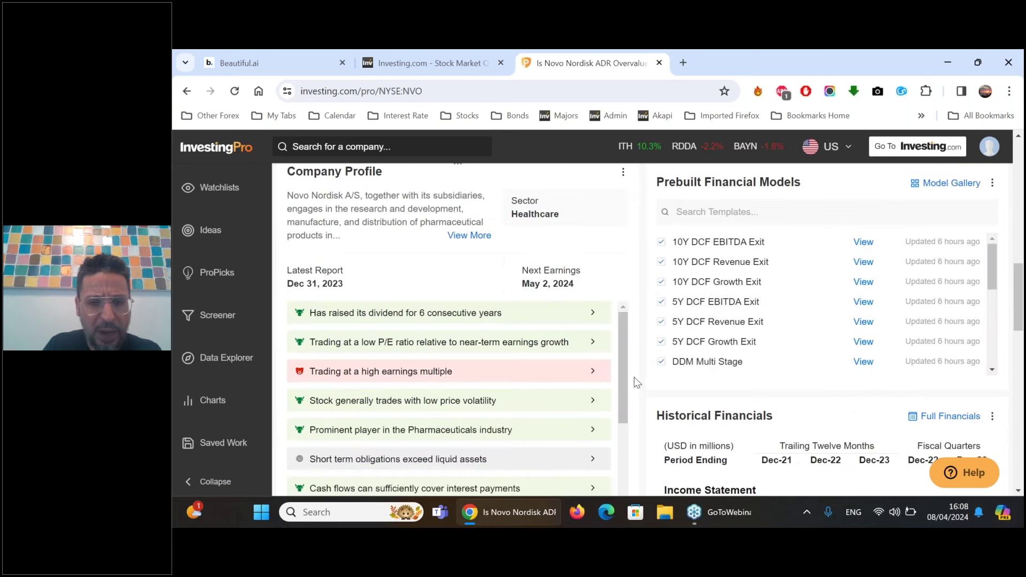
pyautogui.scroll(-1, 635, 374)
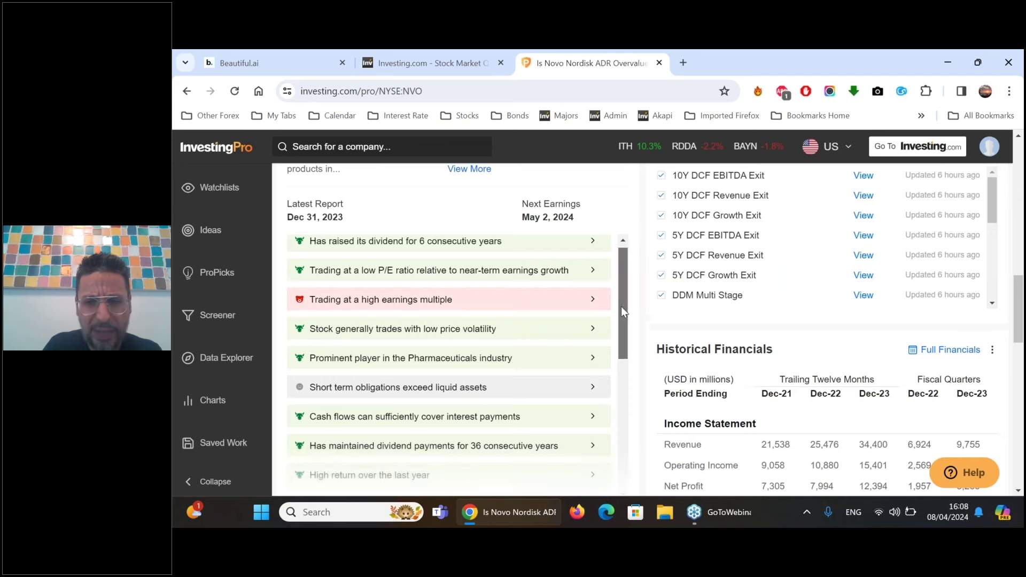
pyautogui.scroll(-1, 622, 320)
pyautogui.moveTo(622, 336)
pyautogui.mouseDown()
pyautogui.moveTo(626, 411)
pyautogui.moveTo(636, 283)
pyautogui.moveTo(626, 311)
pyautogui.moveTo(627, 269)
pyautogui.moveTo(616, 341)
pyautogui.mouseUp()
pyautogui.scroll(-3, 617, 341)
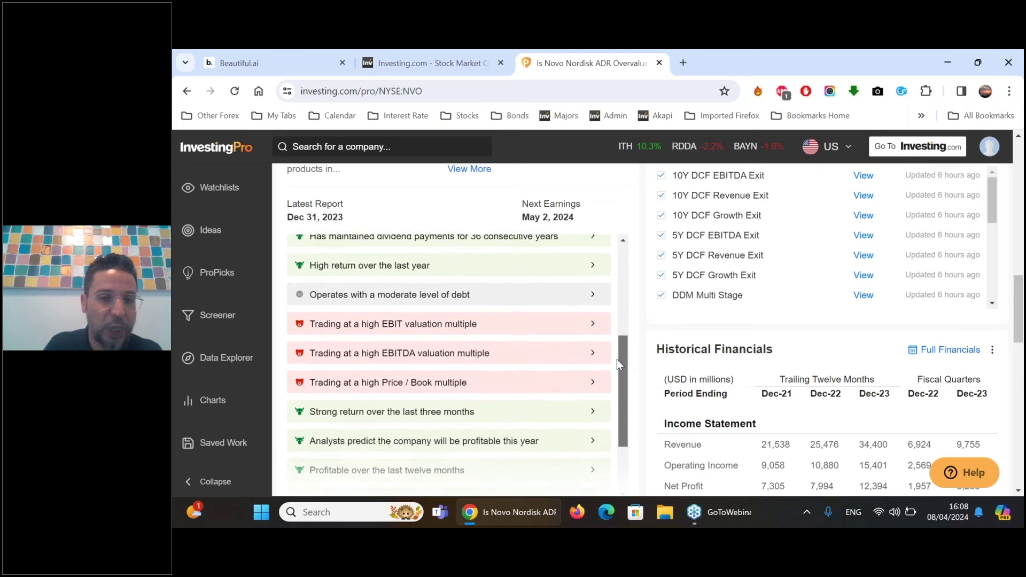
# - Review Novo Nordisk's insights list from its start and its Fair Value summary, and switch to the Beautiful.ai presentation
pyautogui.moveTo(616, 362); pyautogui.dragTo(611, 258)
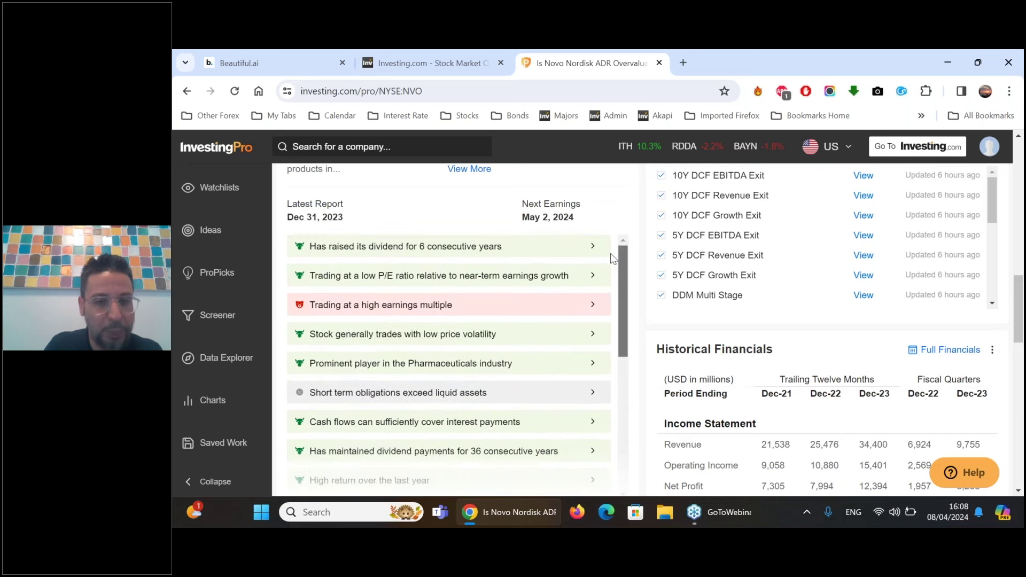
pyautogui.scroll(10, 644, 277)
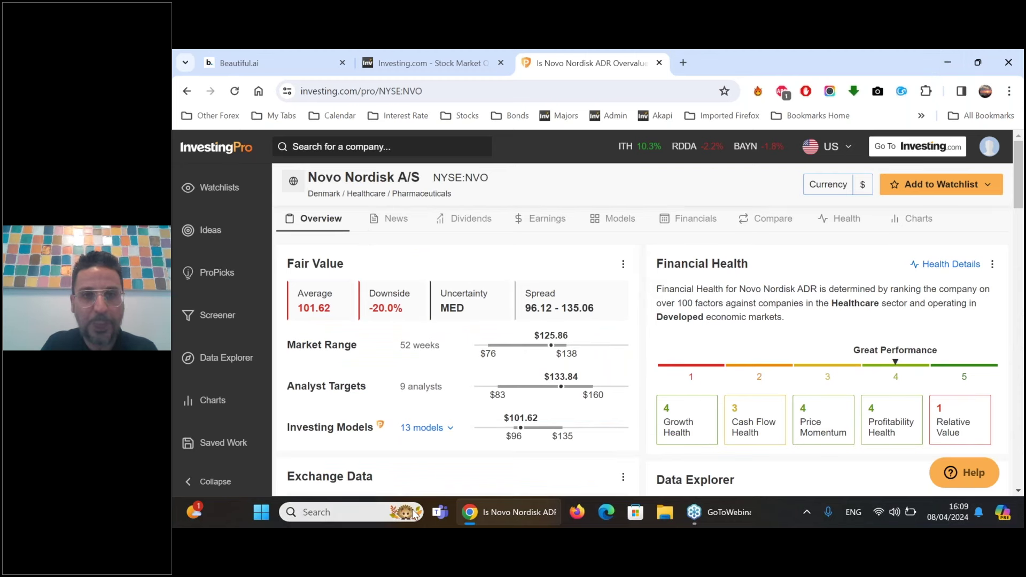
pyautogui.click(249, 58)
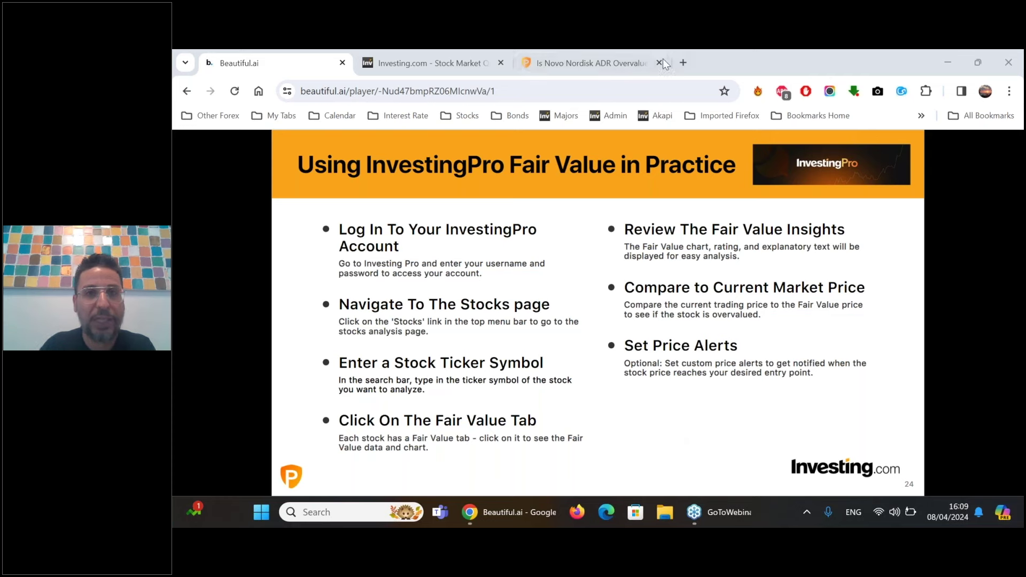
# - On Novo Nordisk's InvestingPro overview, move Financial Health to the first column and Fair Value above Data Explorer, and return to the Beautiful.ai slides
pyautogui.click(607, 59)
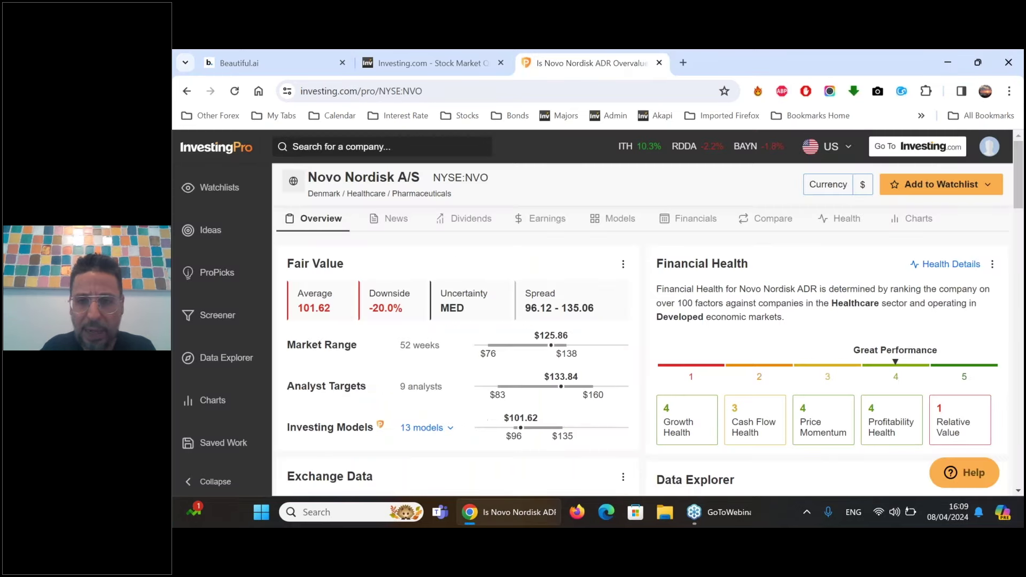
pyautogui.moveTo(705, 256)
pyautogui.mouseDown()
pyautogui.moveTo(342, 257)
pyautogui.moveTo(350, 265)
pyautogui.mouseUp()
pyautogui.scroll(-1, 357, 341)
pyautogui.scroll(-2, 357, 341)
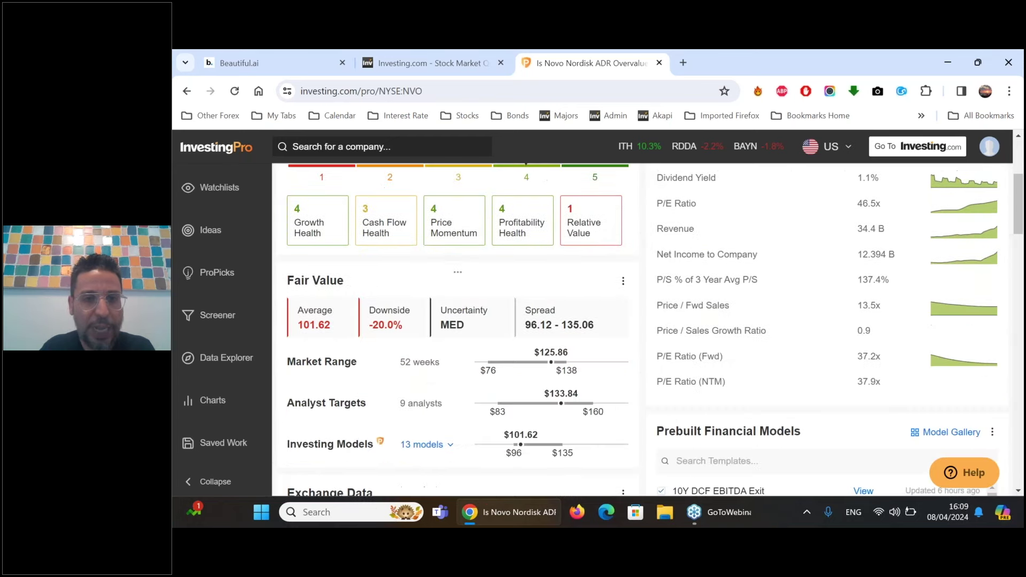
pyautogui.moveTo(465, 374); pyautogui.dragTo(769, 192)
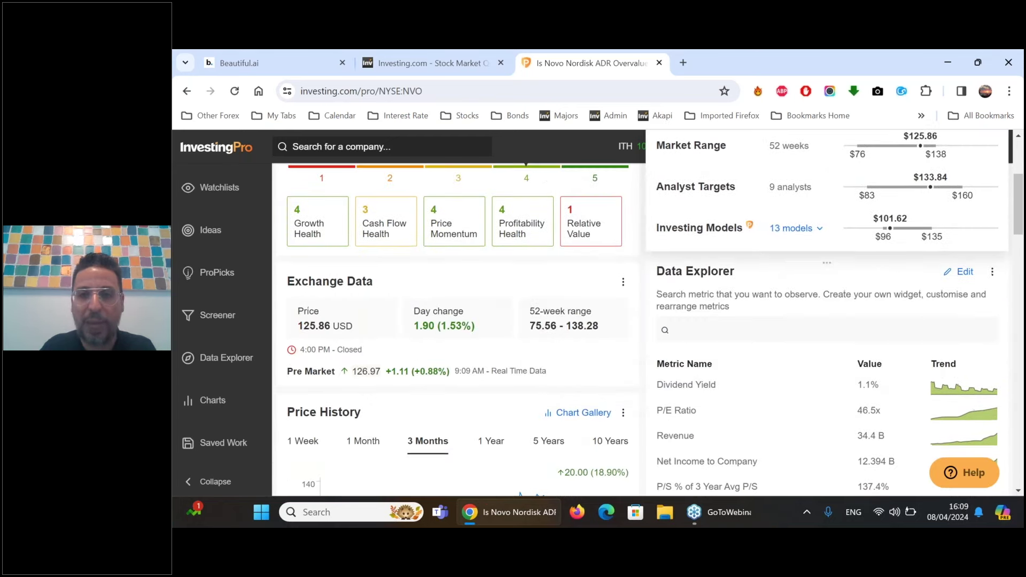
pyautogui.scroll(4, 775, 224)
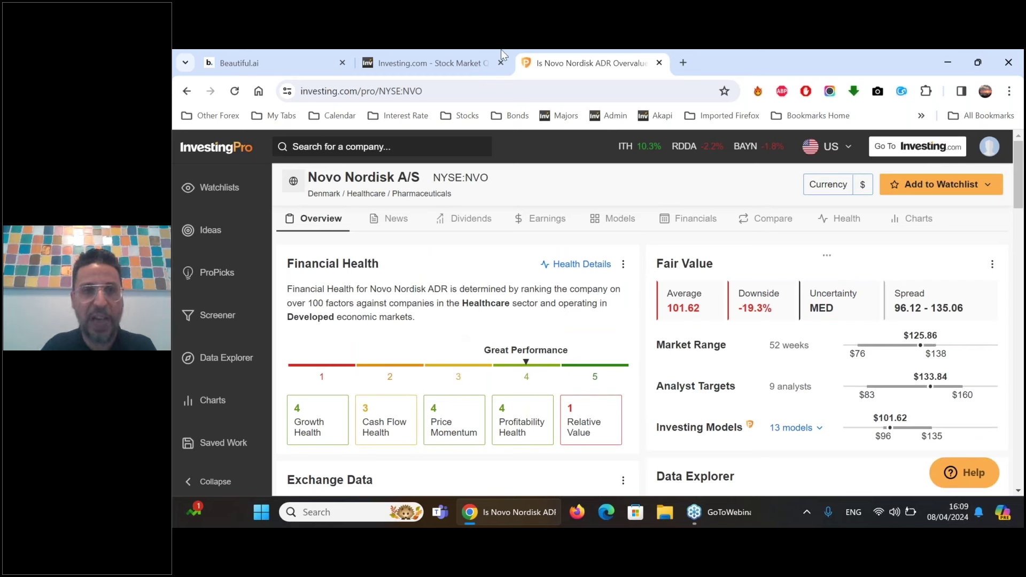
pyautogui.click(282, 52)
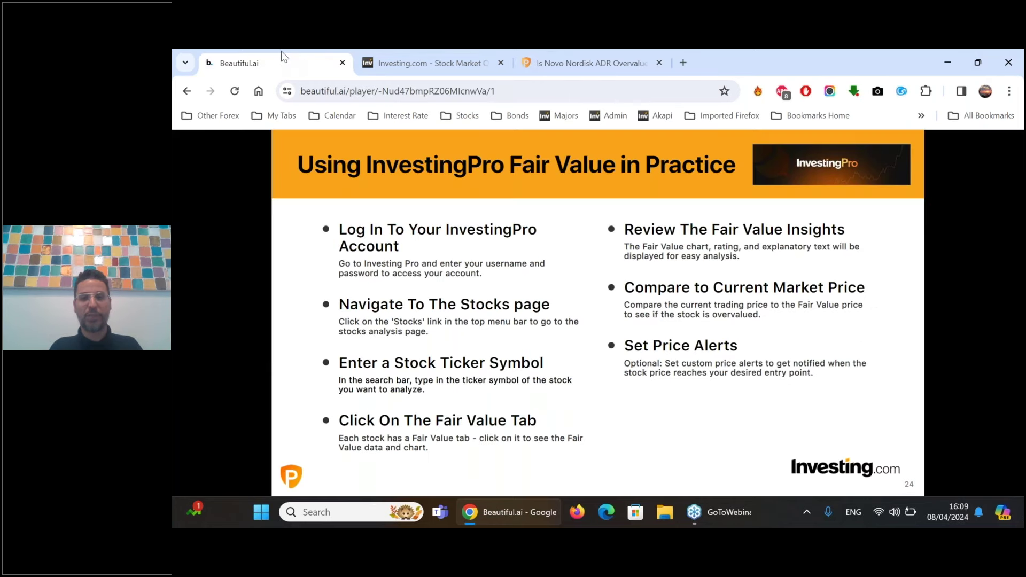